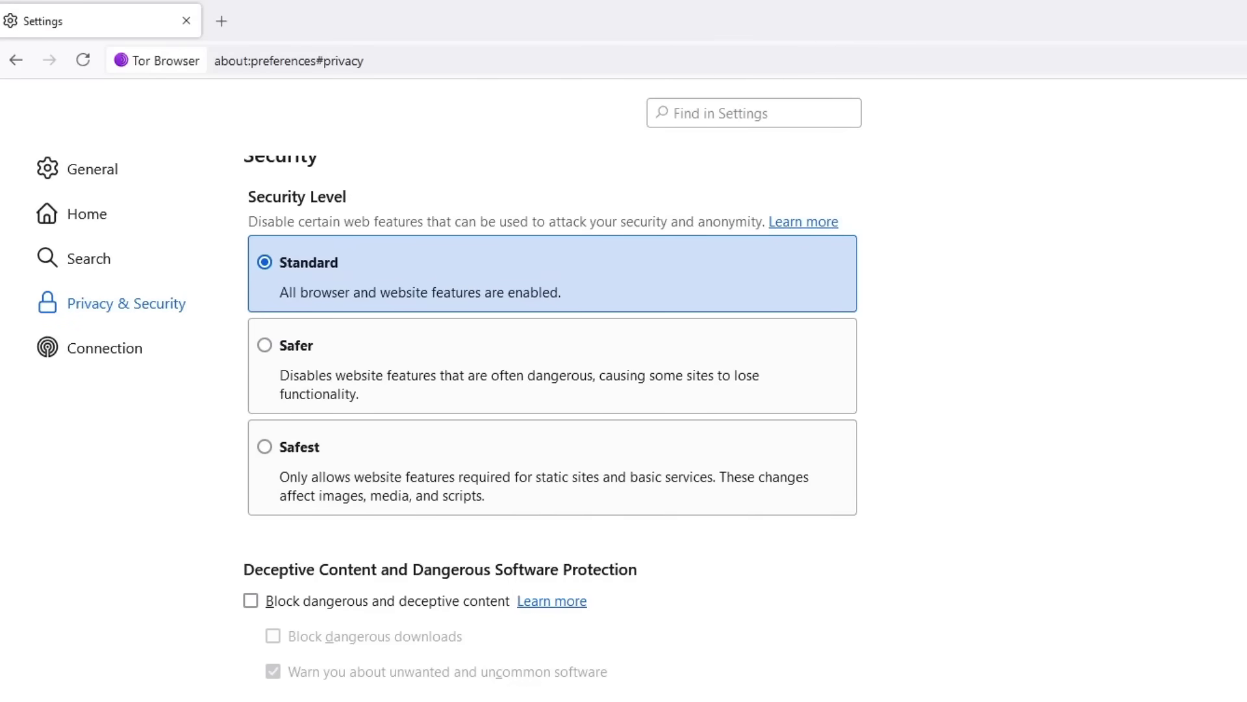
- Cycle through the Safer, Standard and Safest security levels, leaving Safest selected
{"action": "left_click", "coordinate": [291, 355]}
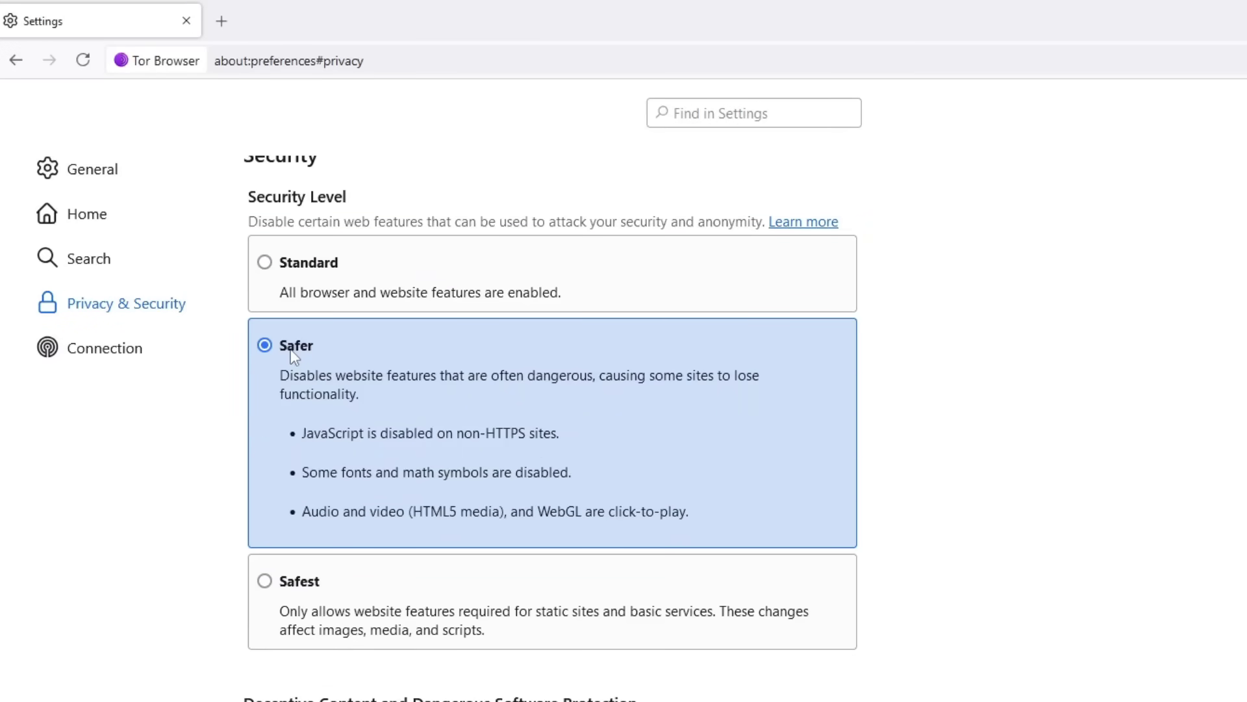
{"action": "left_click", "coordinate": [290, 588]}
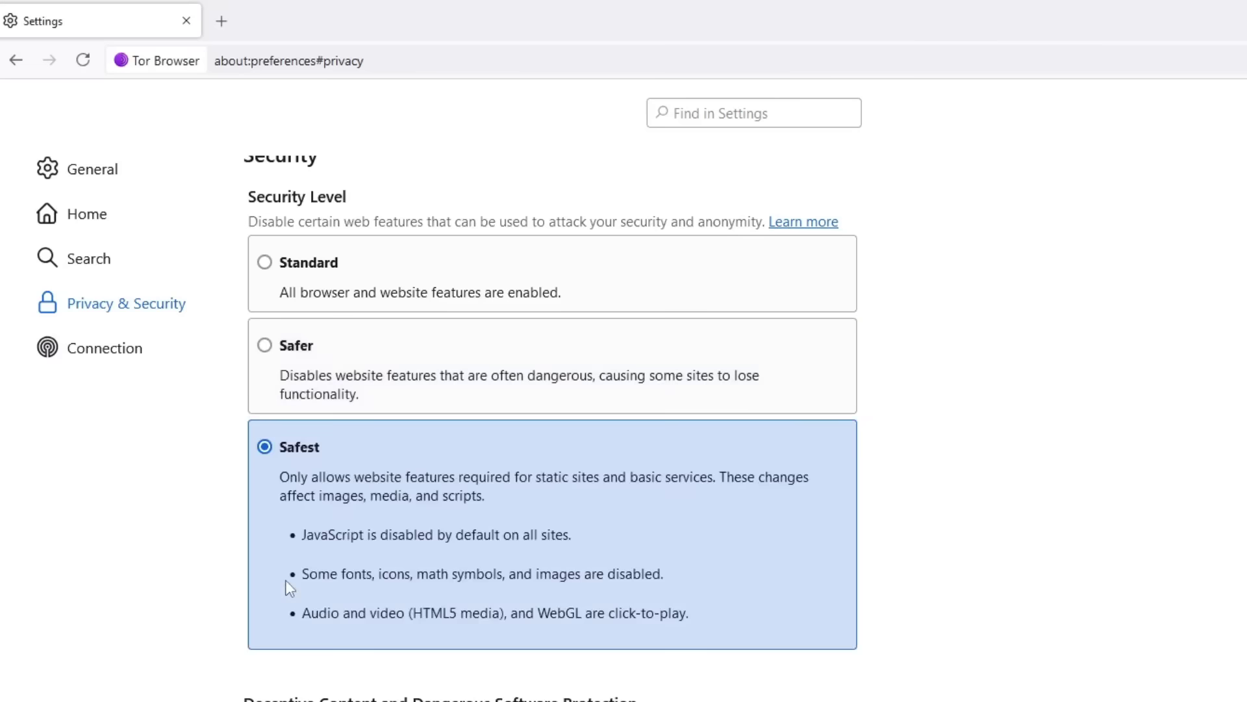
{"action": "left_click", "coordinate": [310, 344]}
{"action": "left_click", "coordinate": [309, 268]}
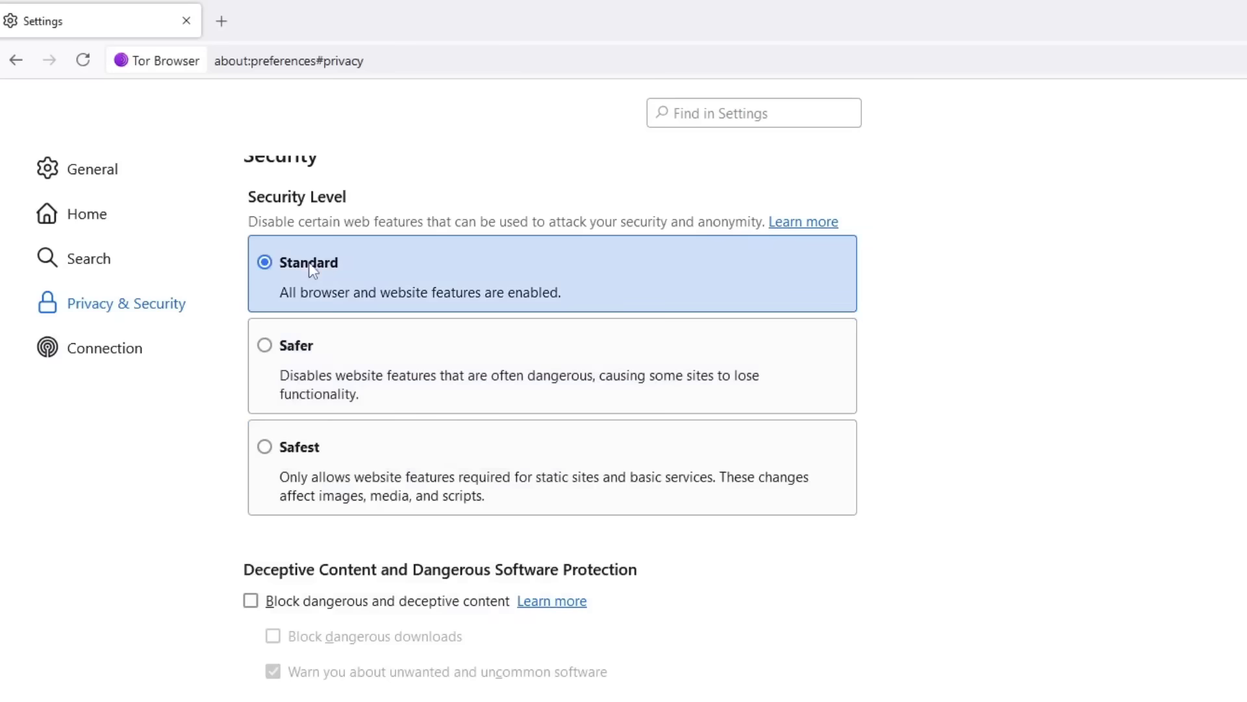
{"action": "left_click", "coordinate": [296, 452]}
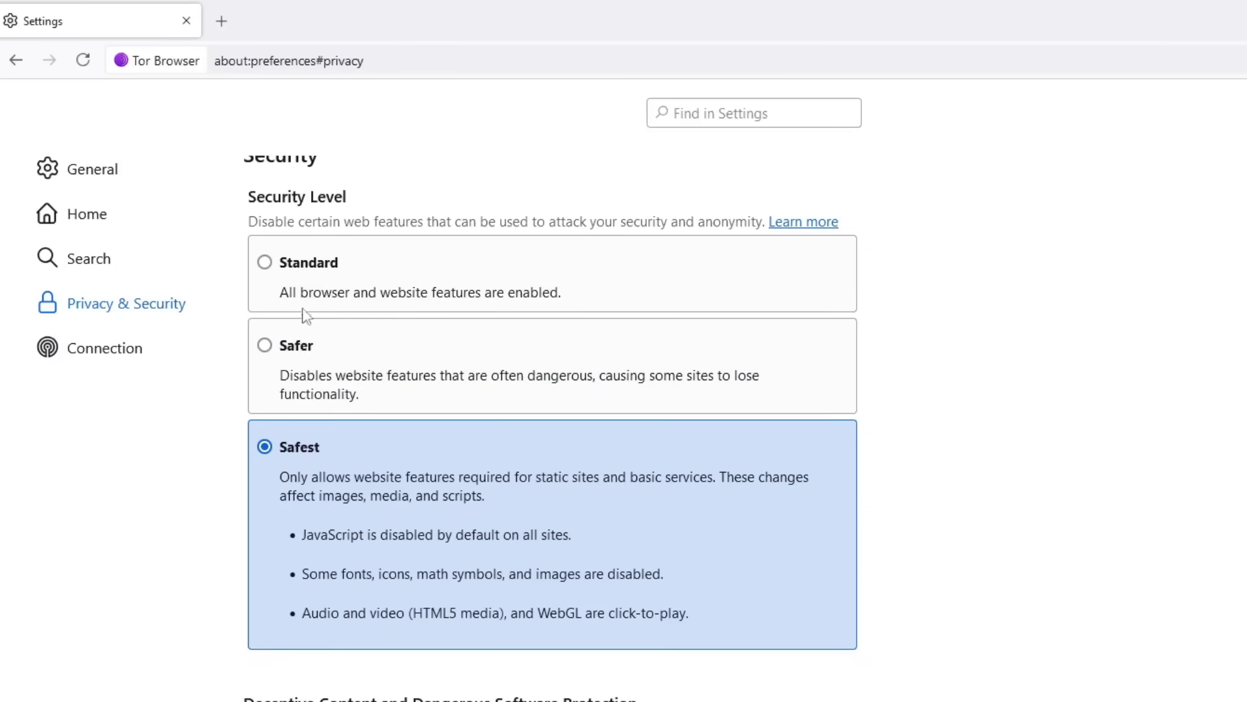
{"action": "left_click", "coordinate": [308, 268]}
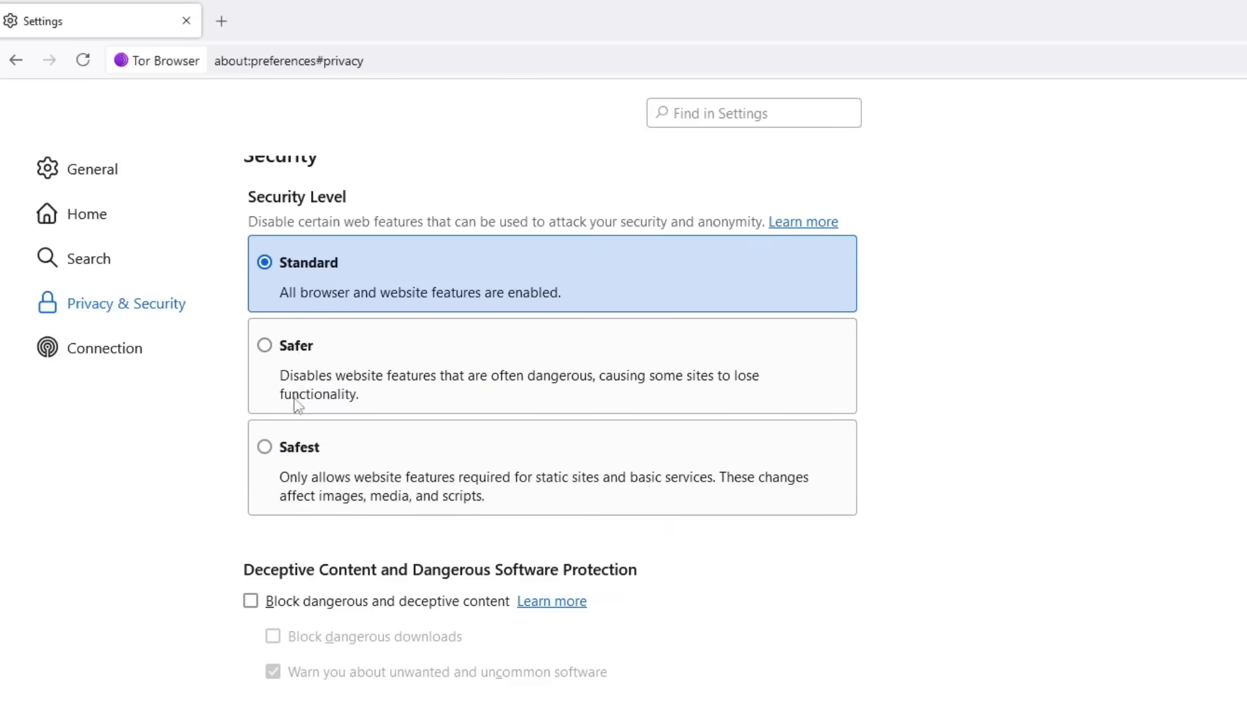
{"action": "left_click", "coordinate": [290, 447]}
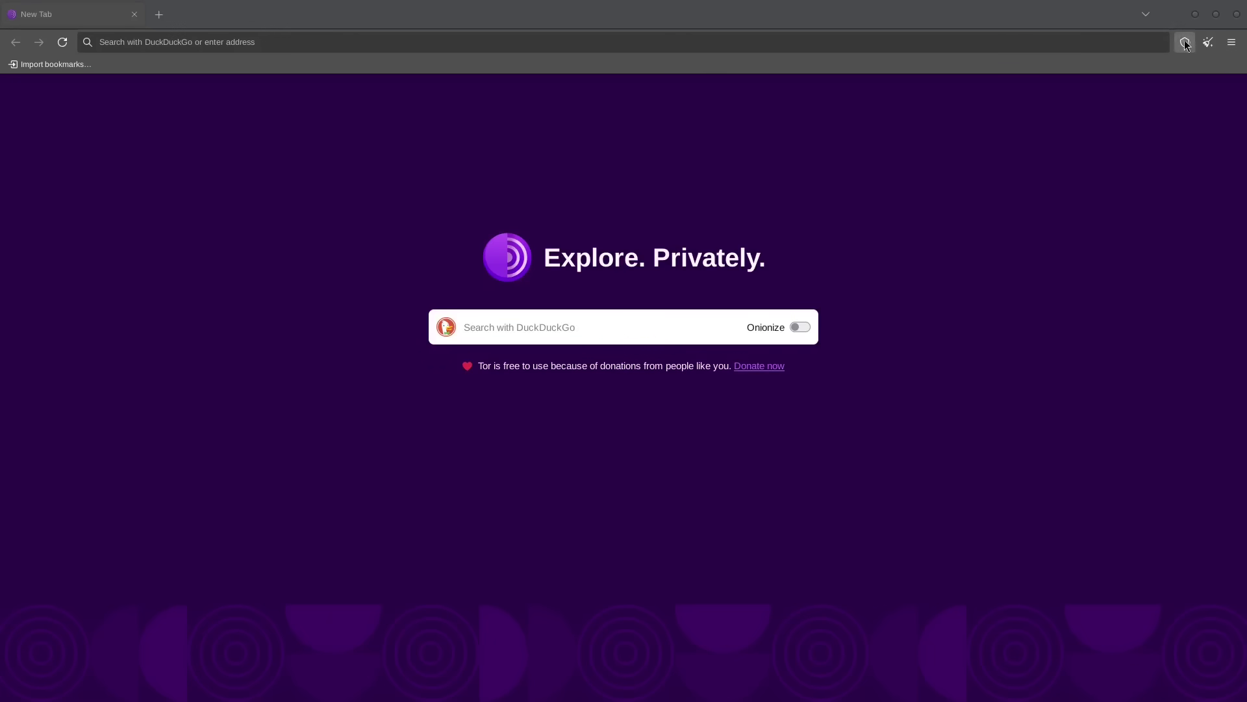
- In the Security Level settings, try Safest, Safer and Standard, then Safest again
{"action": "left_click", "coordinate": [1185, 42]}
{"action": "left_click", "coordinate": [1151, 176]}
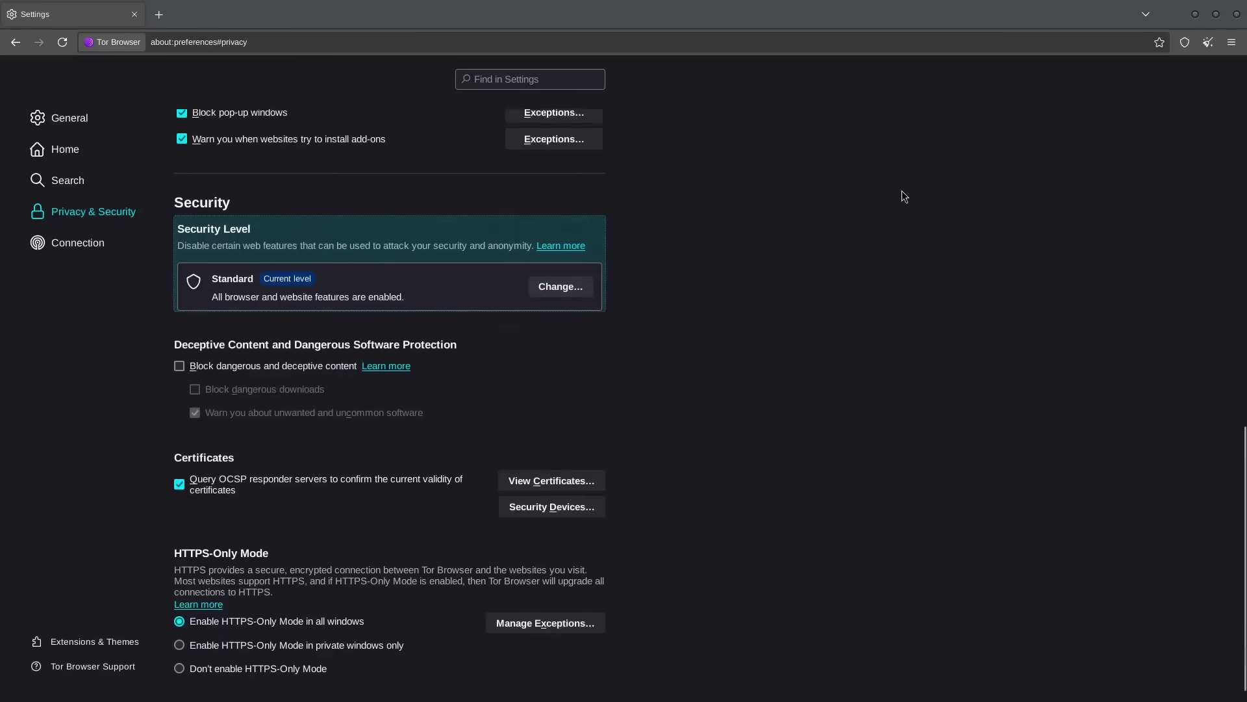
{"action": "left_click", "coordinate": [567, 278]}
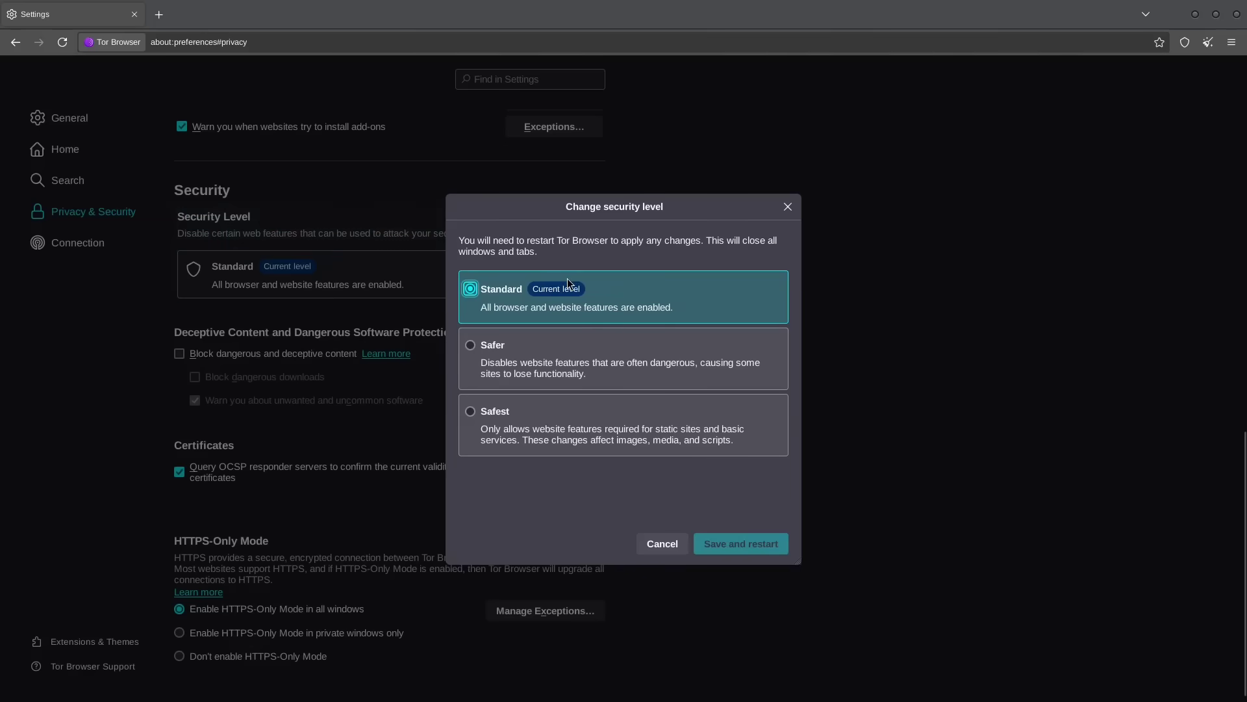
{"action": "left_click", "coordinate": [495, 411]}
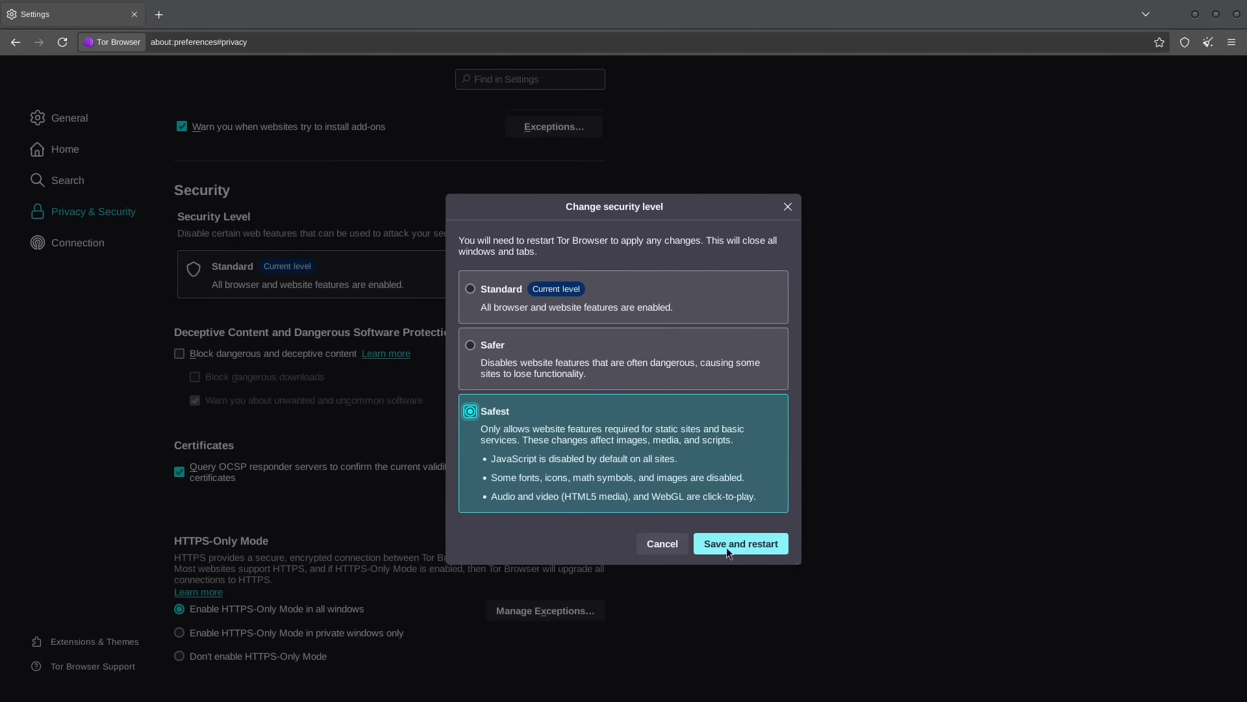
{"action": "left_click", "coordinate": [496, 345]}
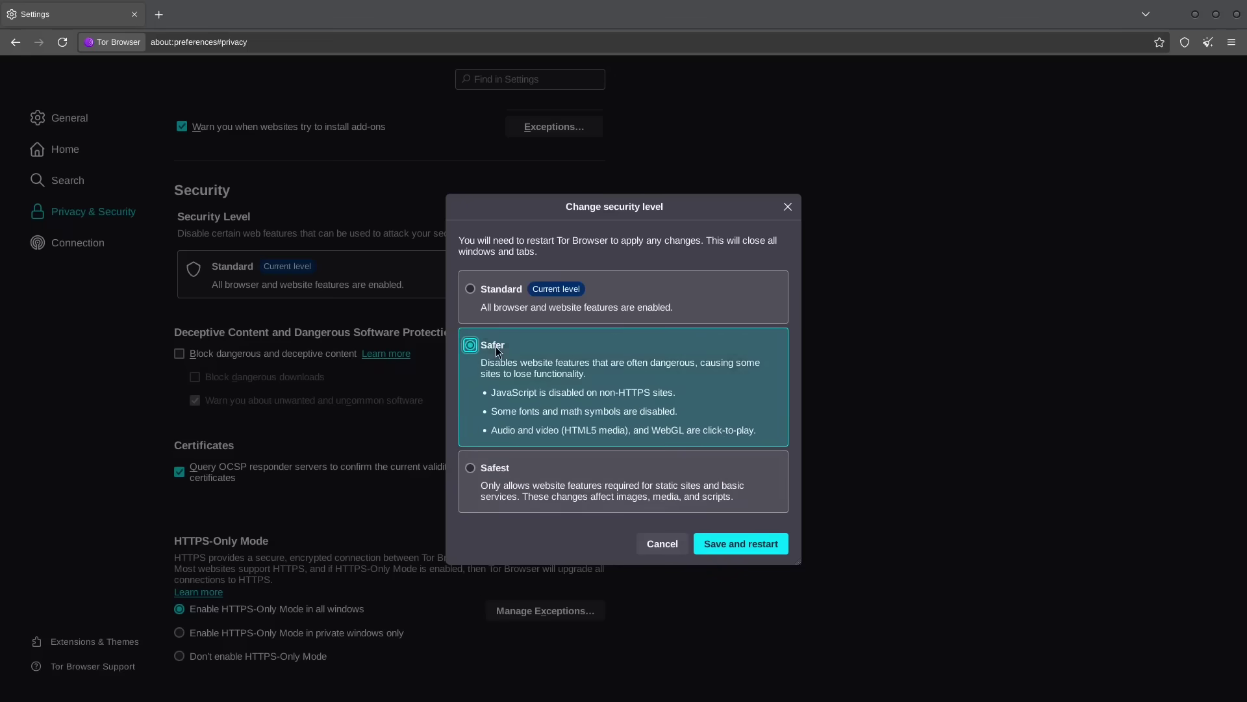
{"action": "left_click", "coordinate": [505, 294]}
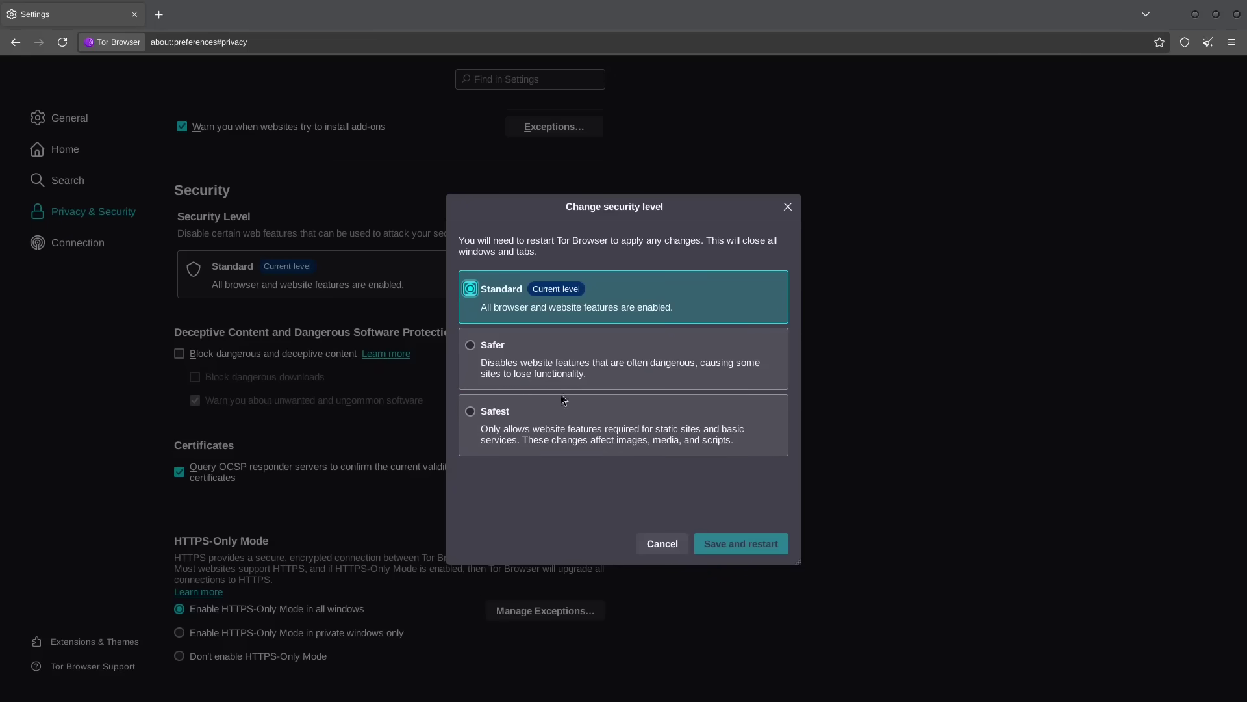
{"action": "left_click", "coordinate": [499, 416]}
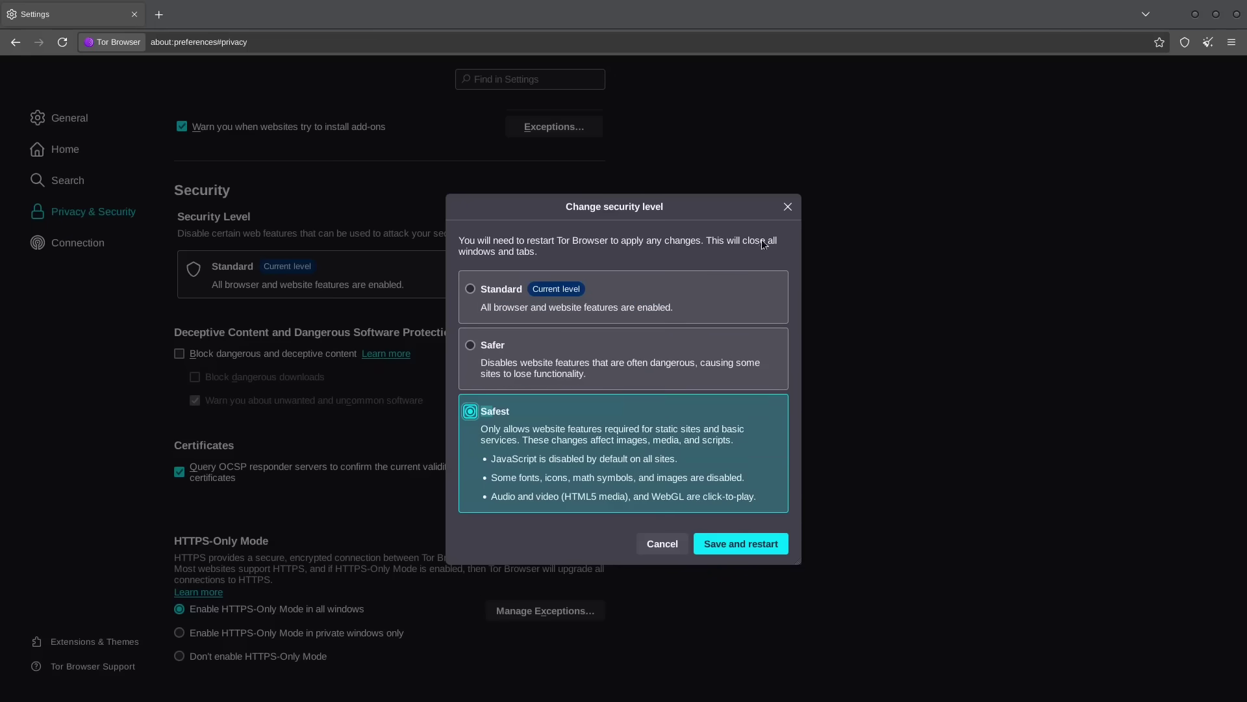
- Cancel that change and reopen the Change security level dialog from the shield icon
{"action": "left_click", "coordinate": [788, 206]}
{"action": "left_click", "coordinate": [1185, 42]}
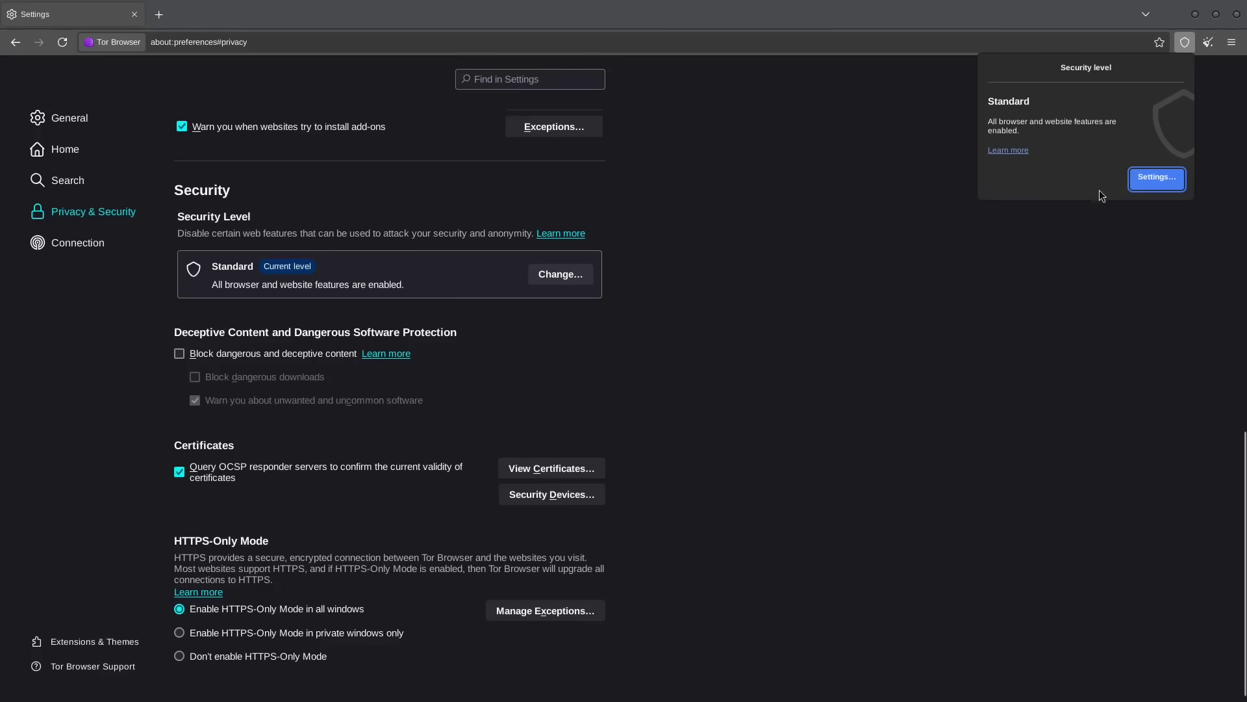
{"action": "left_click", "coordinate": [1142, 176]}
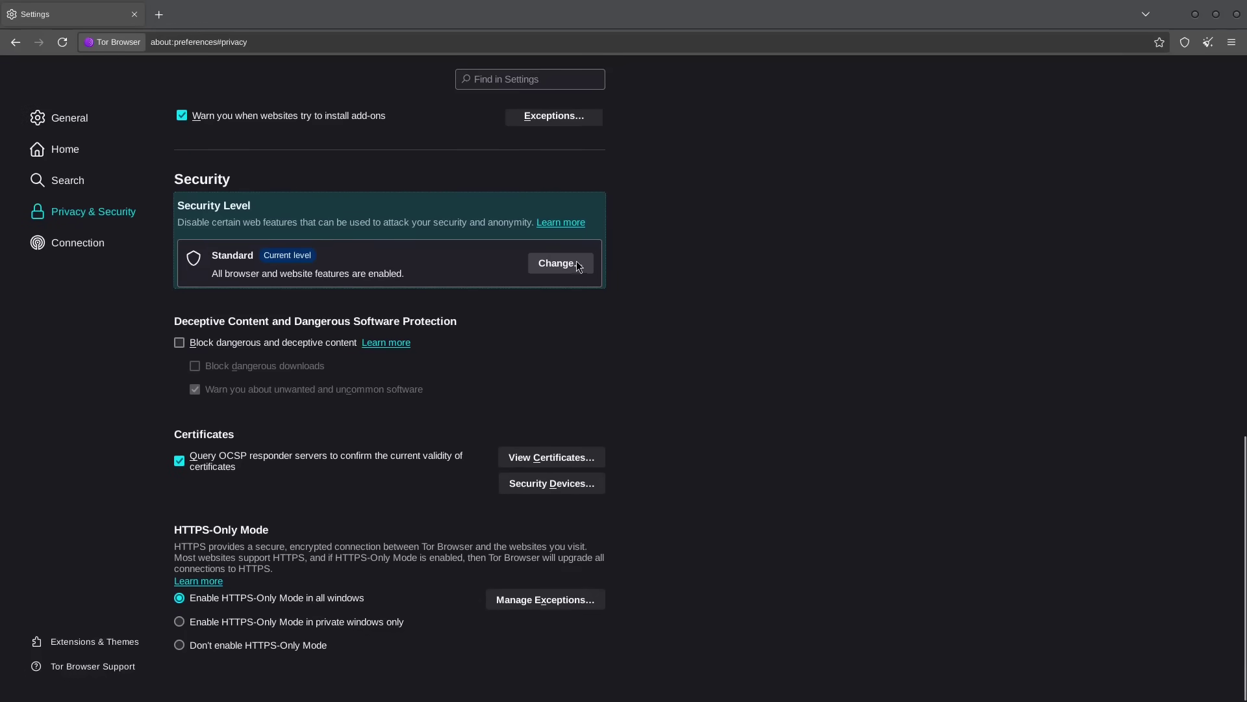
{"action": "left_click", "coordinate": [577, 267]}
- Select Safest in the Change security level dialog
{"action": "left_click", "coordinate": [489, 411]}
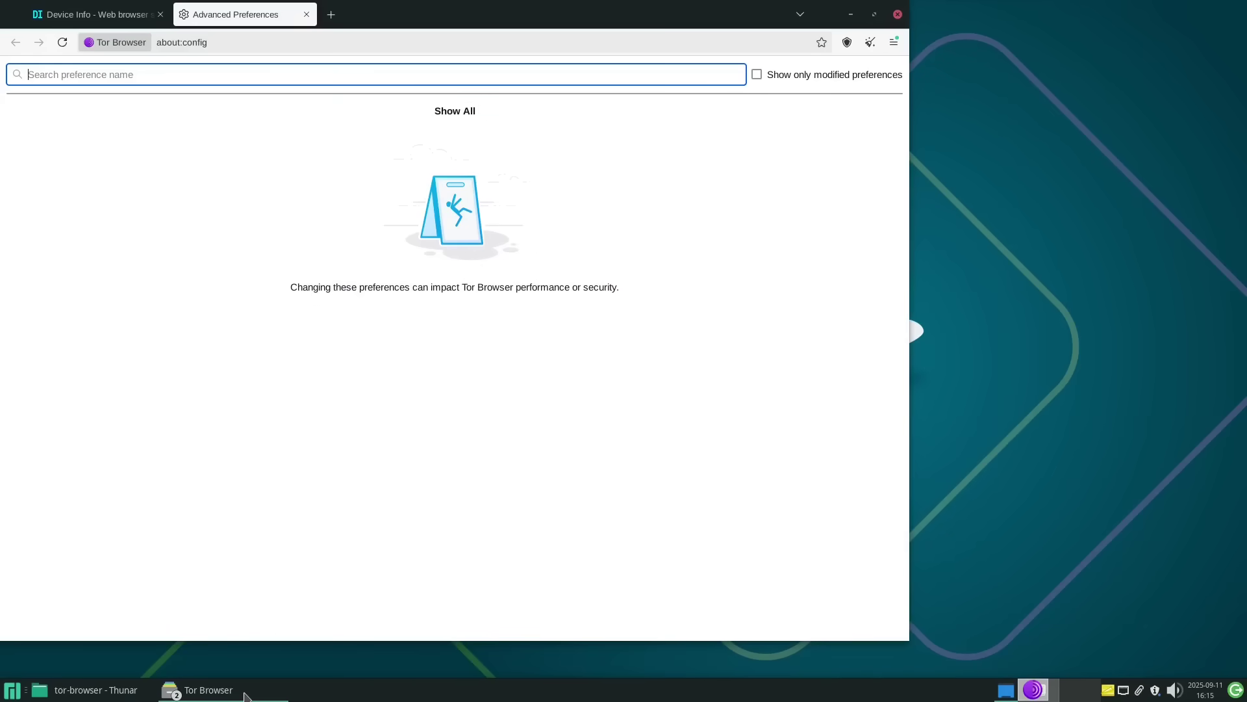
{"action": "left_click", "coordinate": [245, 694]}
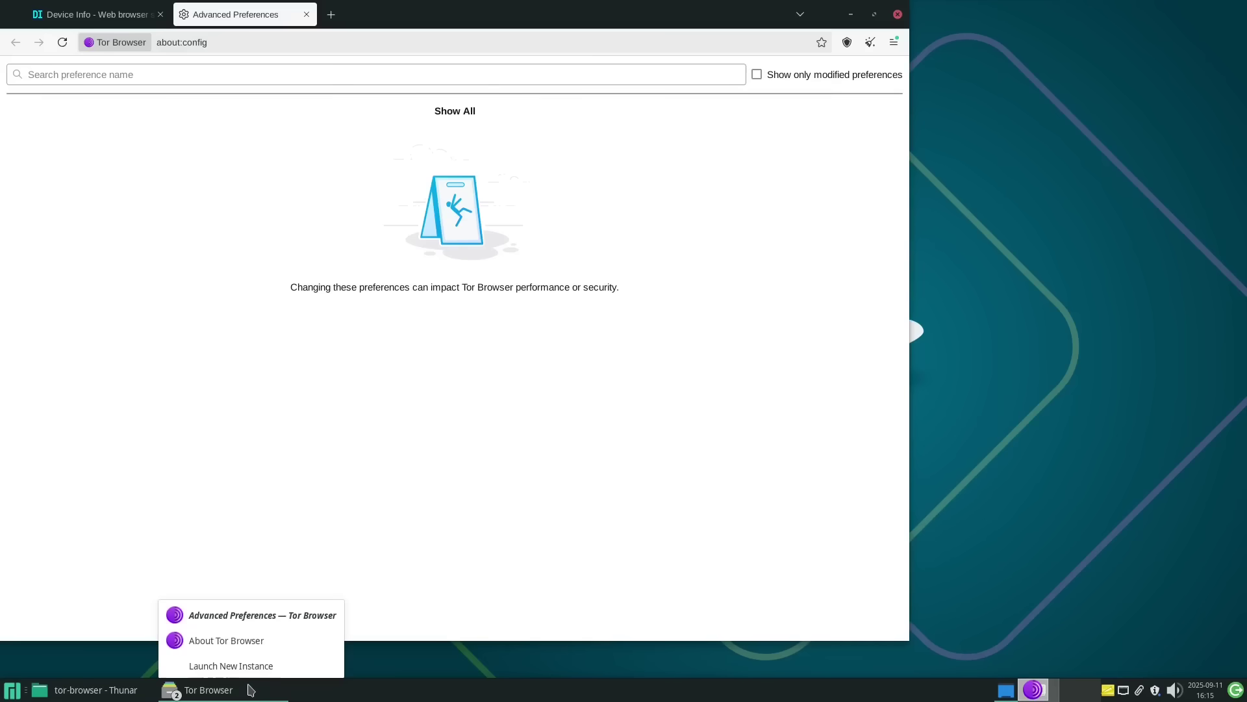
{"action": "left_click", "coordinate": [267, 614]}
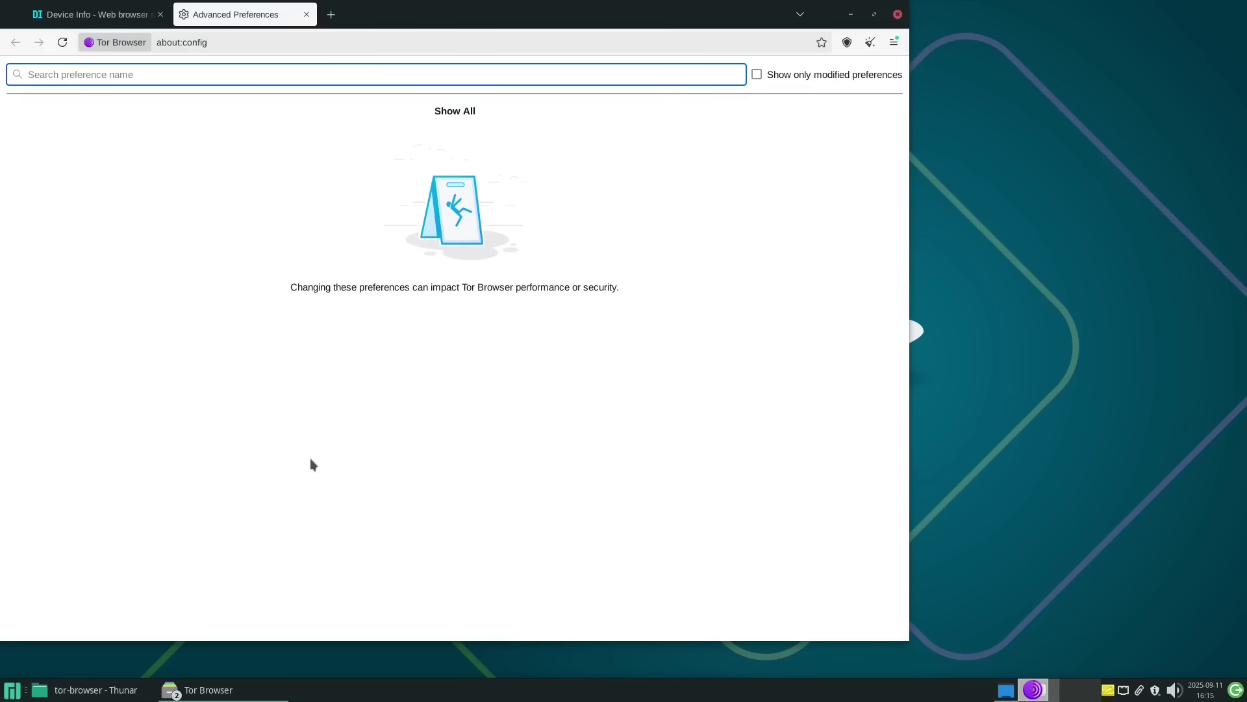
{"action": "left_click", "coordinate": [248, 692]}
{"action": "left_click", "coordinate": [249, 645]}
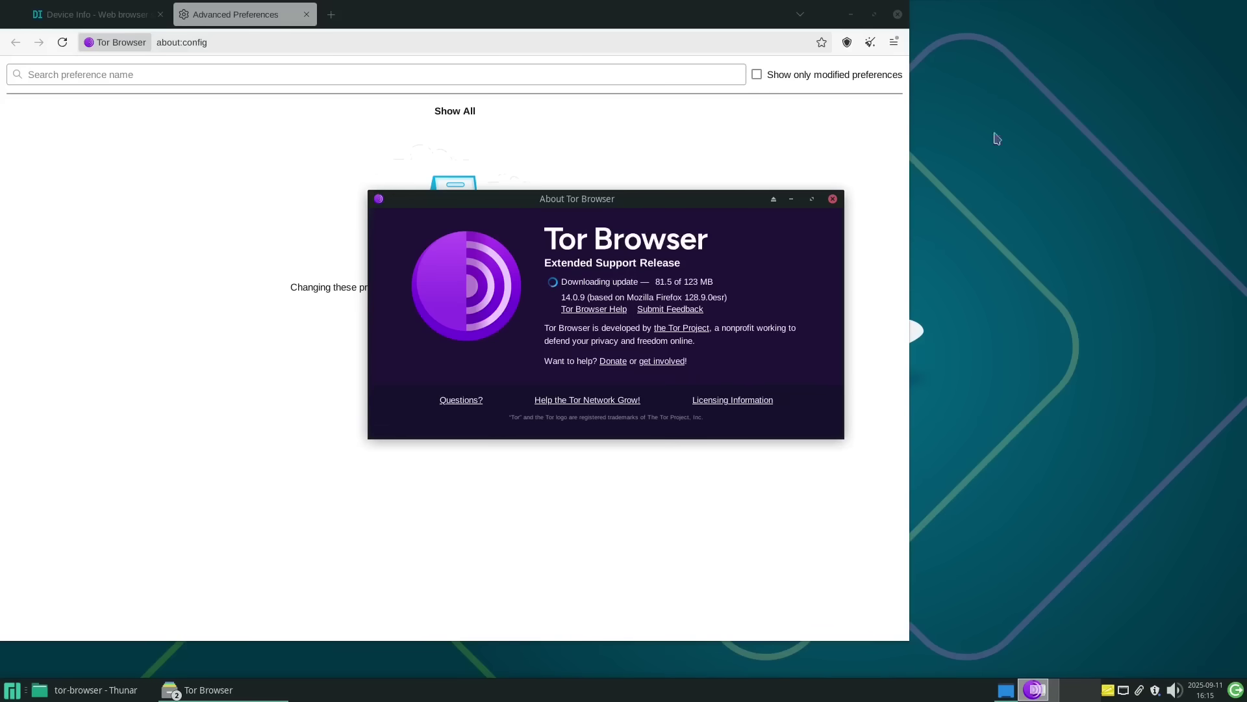
{"action": "left_click", "coordinate": [841, 139]}
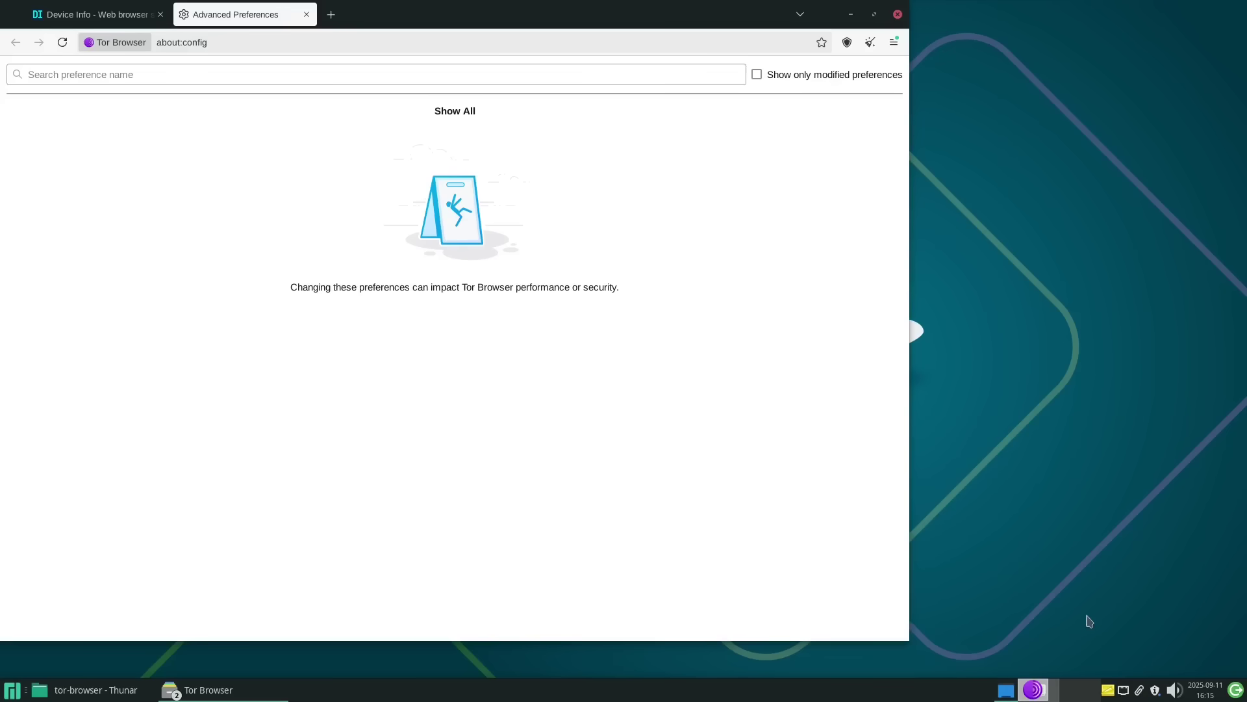
- Paste privacy.resistFingerprinting.spoofOsInUserAgentHeader from the sticky note into the about:config search field
{"action": "left_click", "coordinate": [1109, 690]}
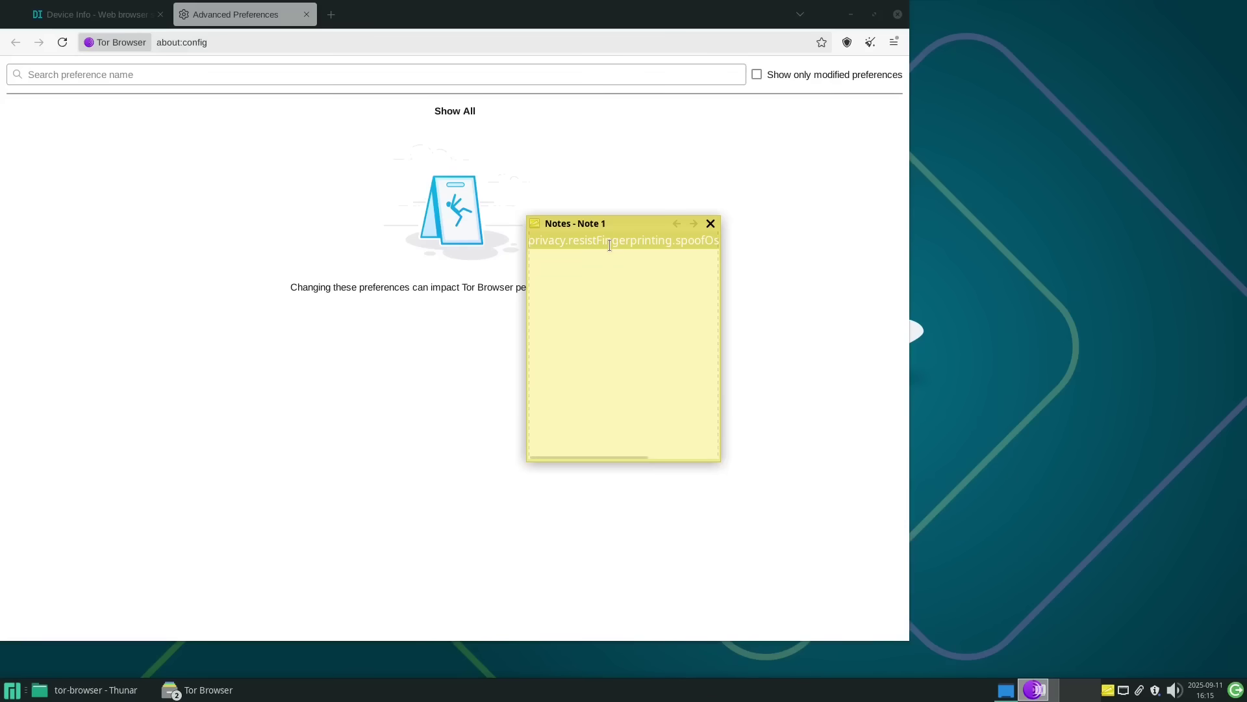
{"action": "left_click", "coordinate": [447, 69]}
{"action": "type", "text": "privacy.resistFingerprinting.spoofOsInUserAgentHeader"}
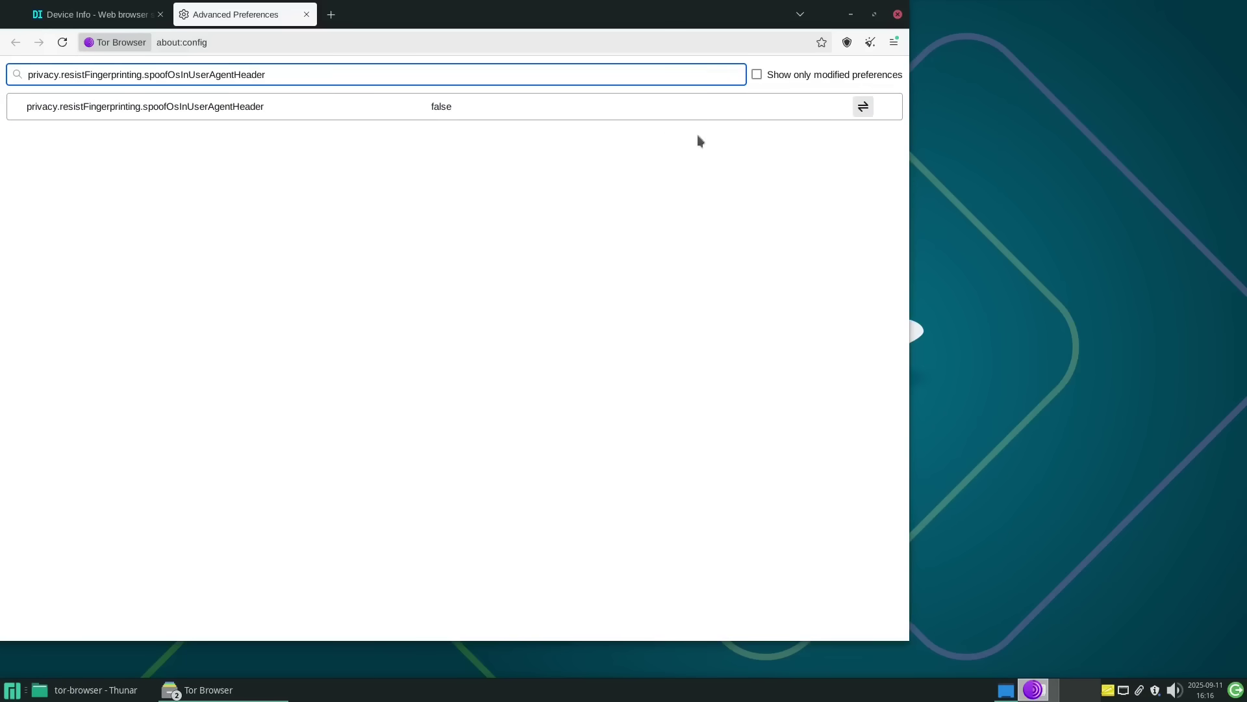
{"action": "left_click", "coordinate": [91, 20]}
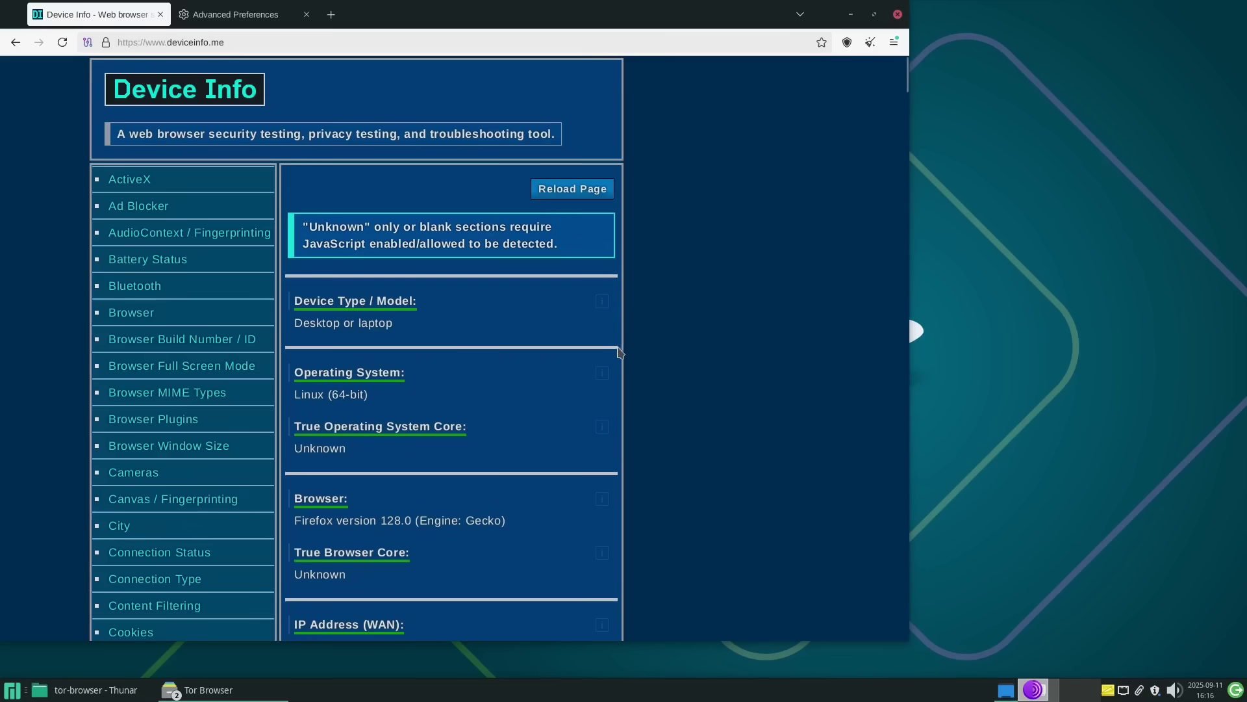
{"action": "scroll", "coordinate": [615, 364], "scroll_direction": "down", "scroll_amount": 3}
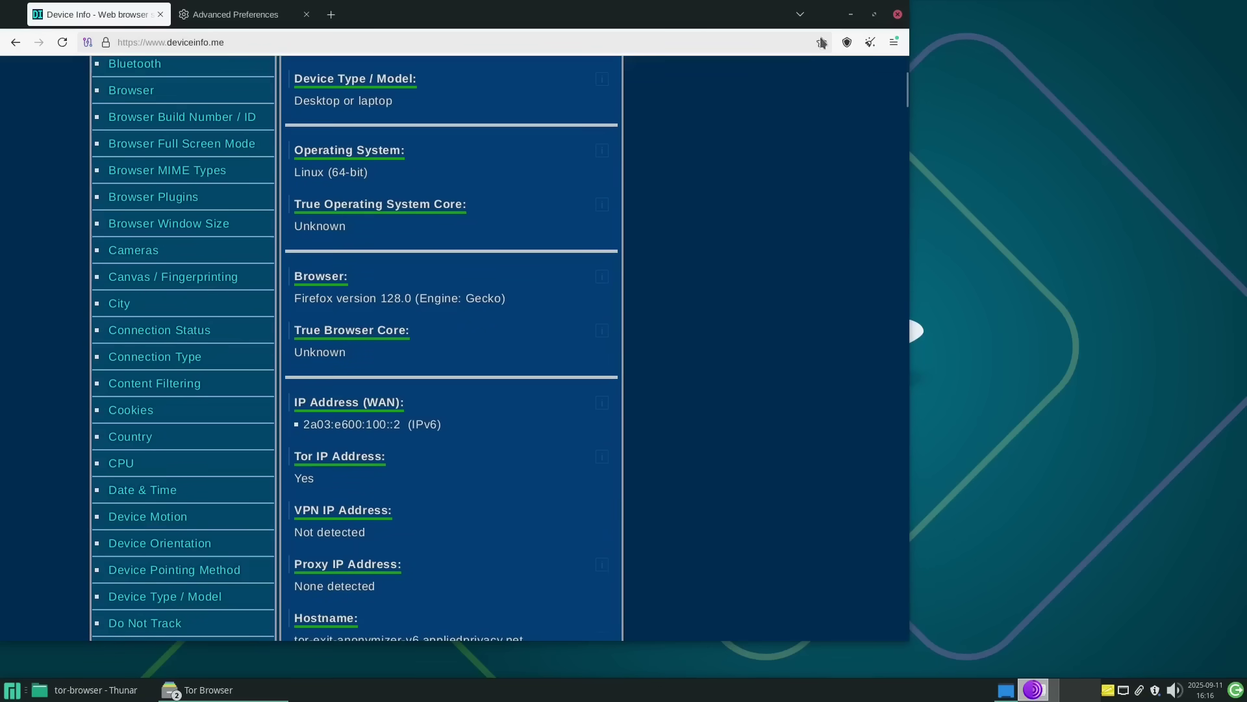
{"action": "left_click", "coordinate": [847, 42]}
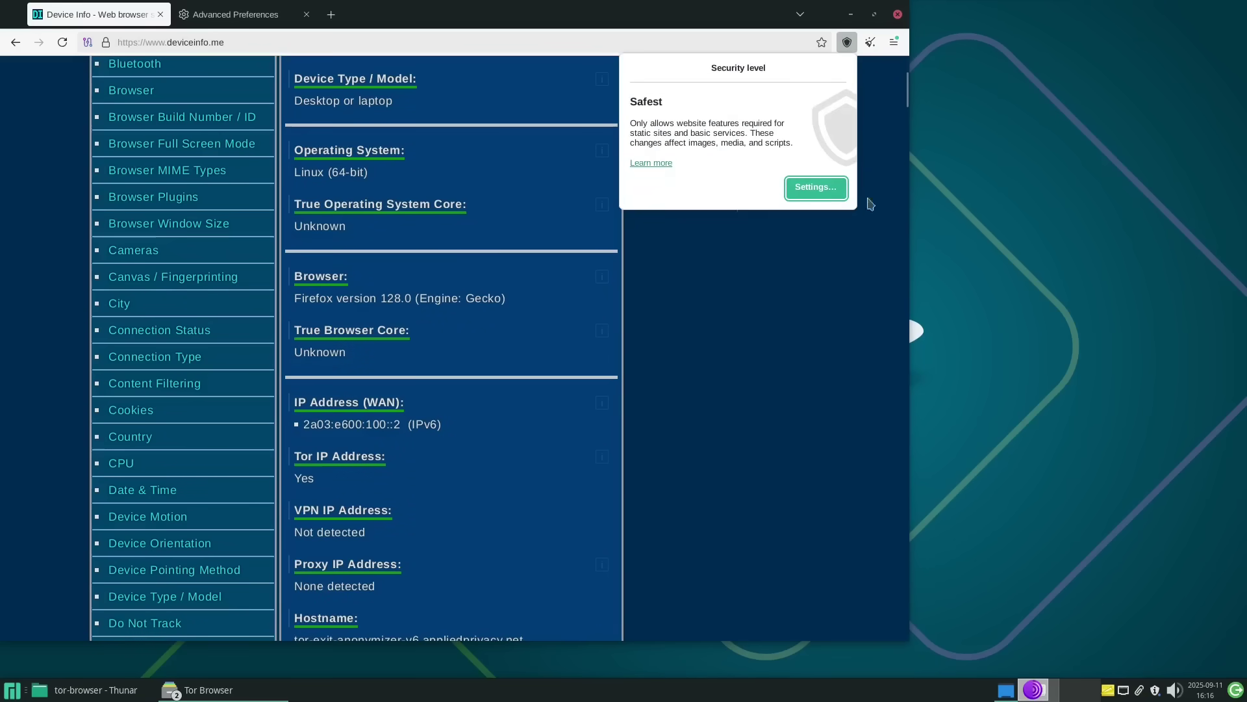
{"action": "left_click", "coordinate": [821, 325]}
{"action": "scroll", "coordinate": [727, 292], "scroll_direction": "up", "scroll_amount": 3}
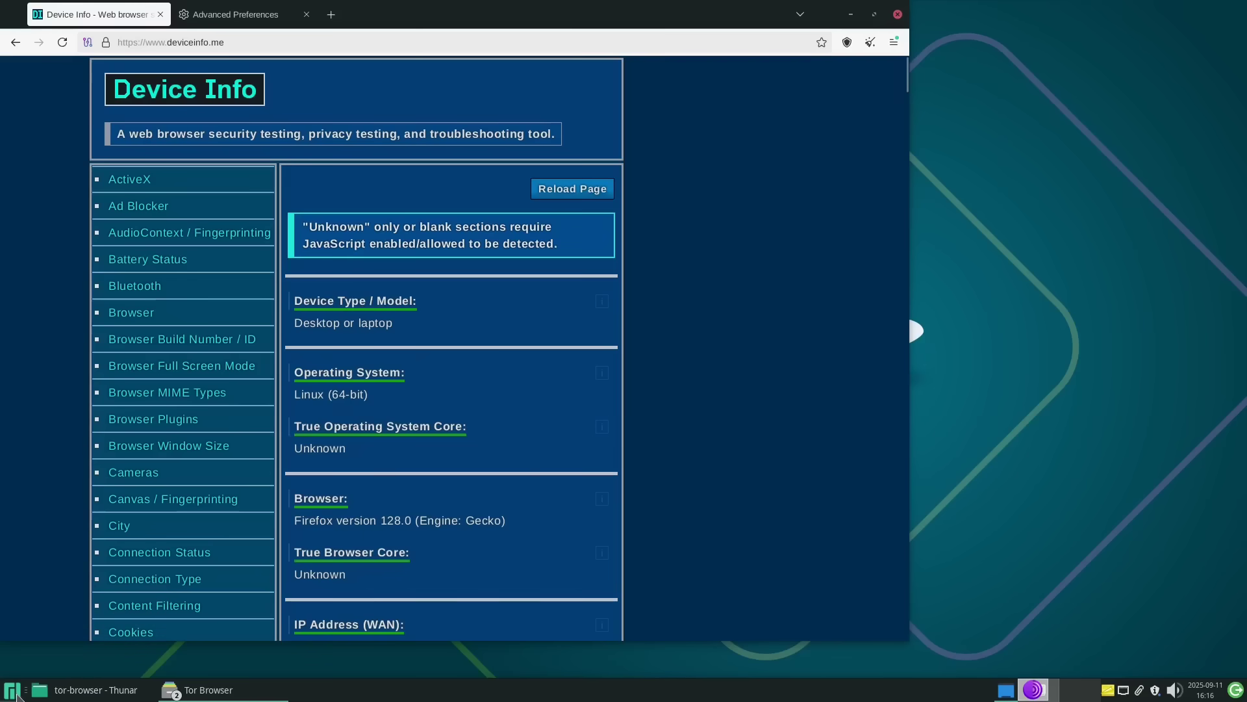
- Check the desktop and OS details in About Xfce, then close it
{"action": "left_click", "coordinate": [12, 690]}
{"action": "type", "text": "about"}
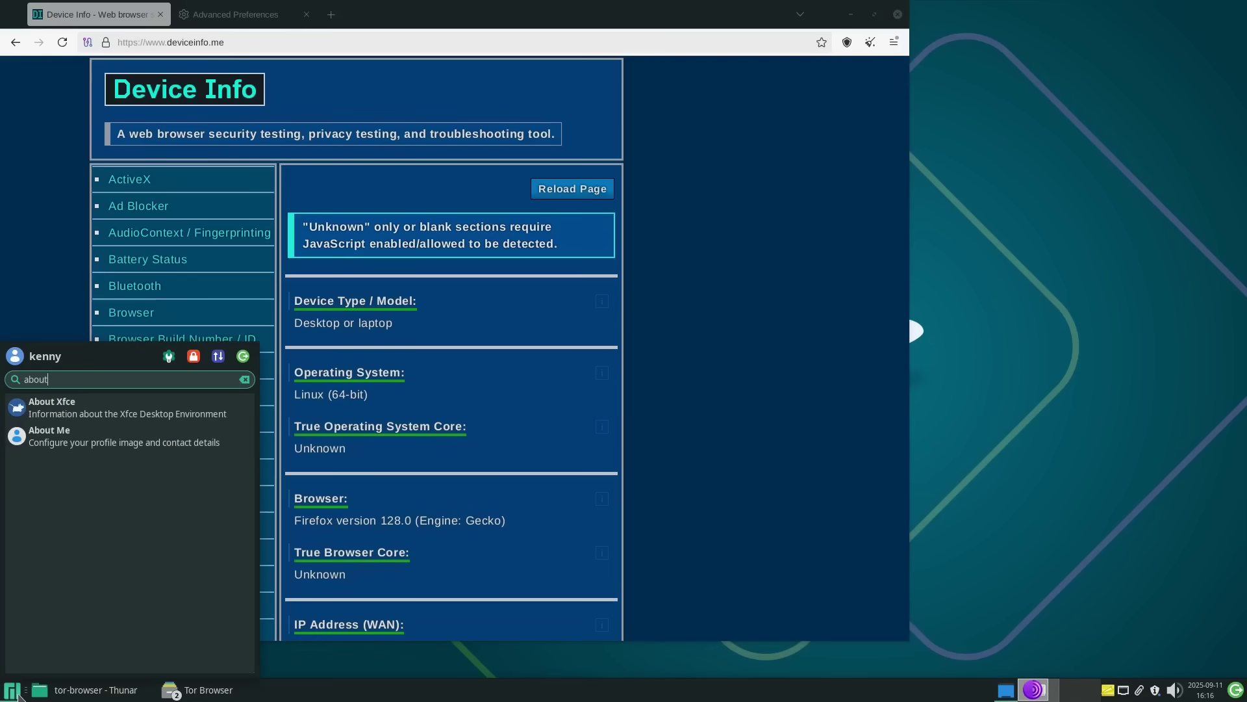
{"action": "left_click", "coordinate": [78, 408]}
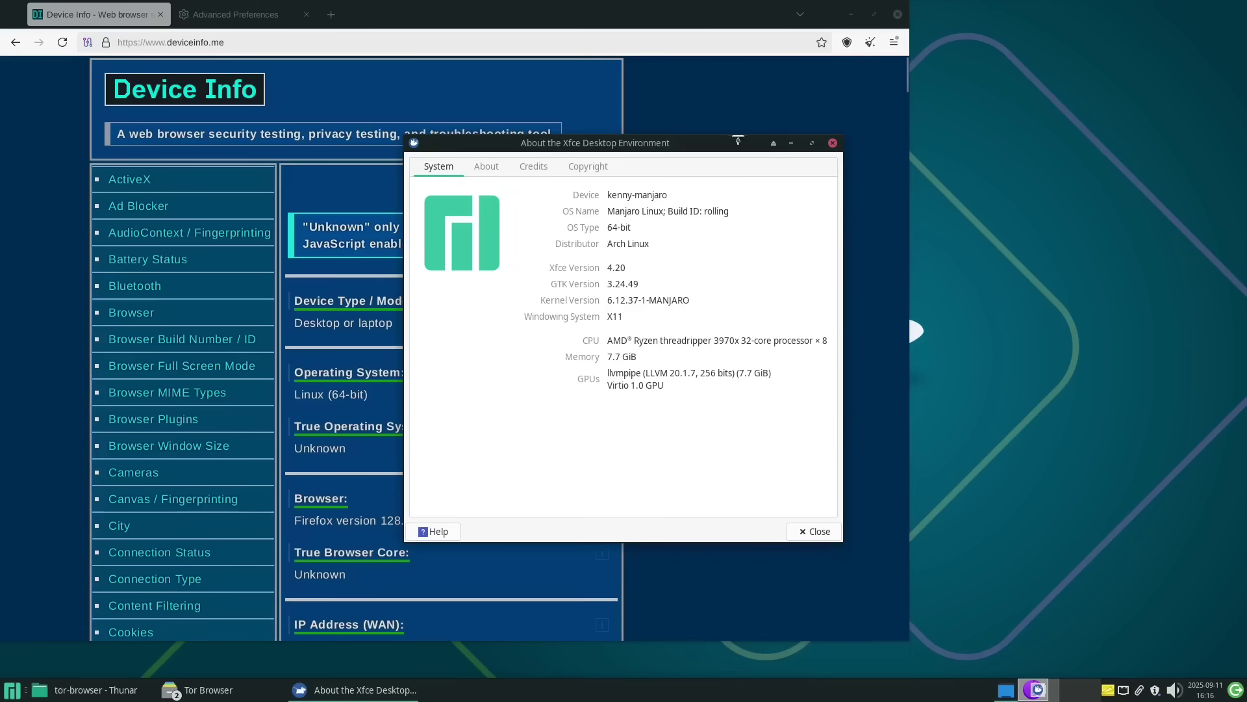
{"action": "left_click", "coordinate": [832, 143]}
- Scroll the troubleshooting page and select its full User Agent value
{"action": "scroll", "coordinate": [156, 324], "scroll_direction": "down", "scroll_amount": 20}
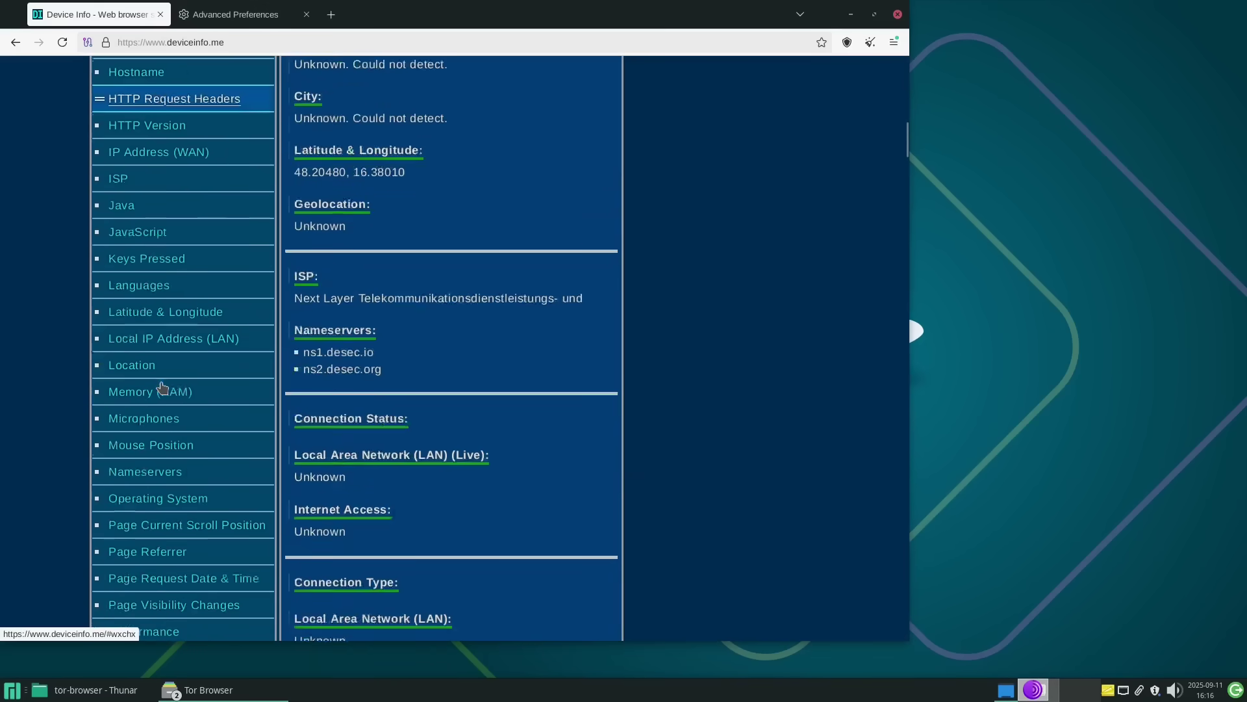
{"action": "scroll", "coordinate": [160, 393], "scroll_direction": "down", "scroll_amount": 10}
{"action": "scroll", "coordinate": [162, 371], "scroll_direction": "up", "scroll_amount": 4}
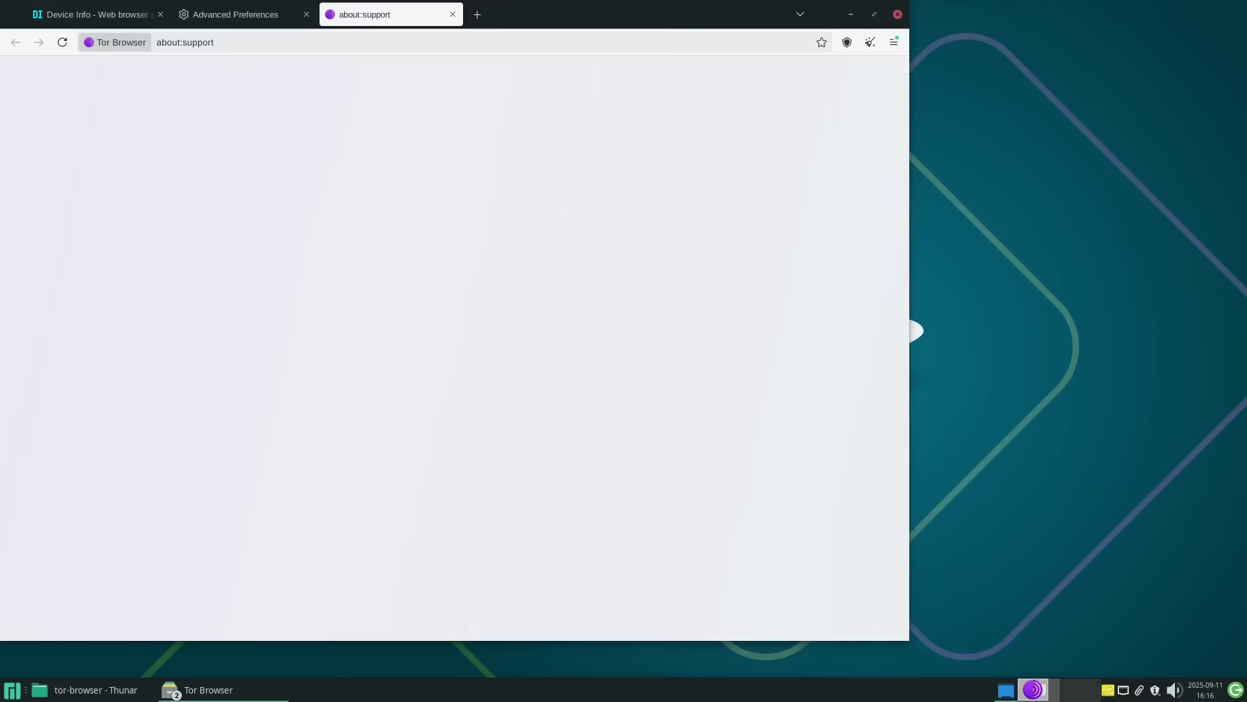
{"action": "scroll", "coordinate": [378, 310], "scroll_direction": "down", "scroll_amount": 3}
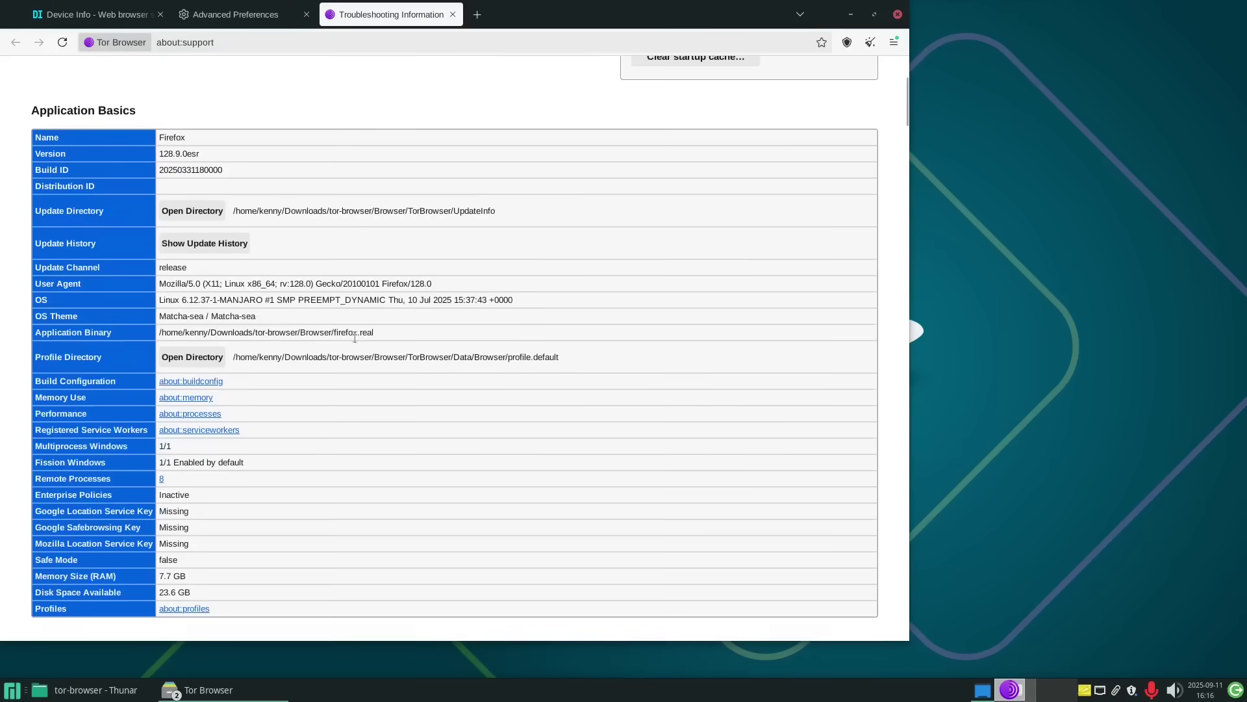
{"action": "triple_click", "coordinate": [318, 283]}
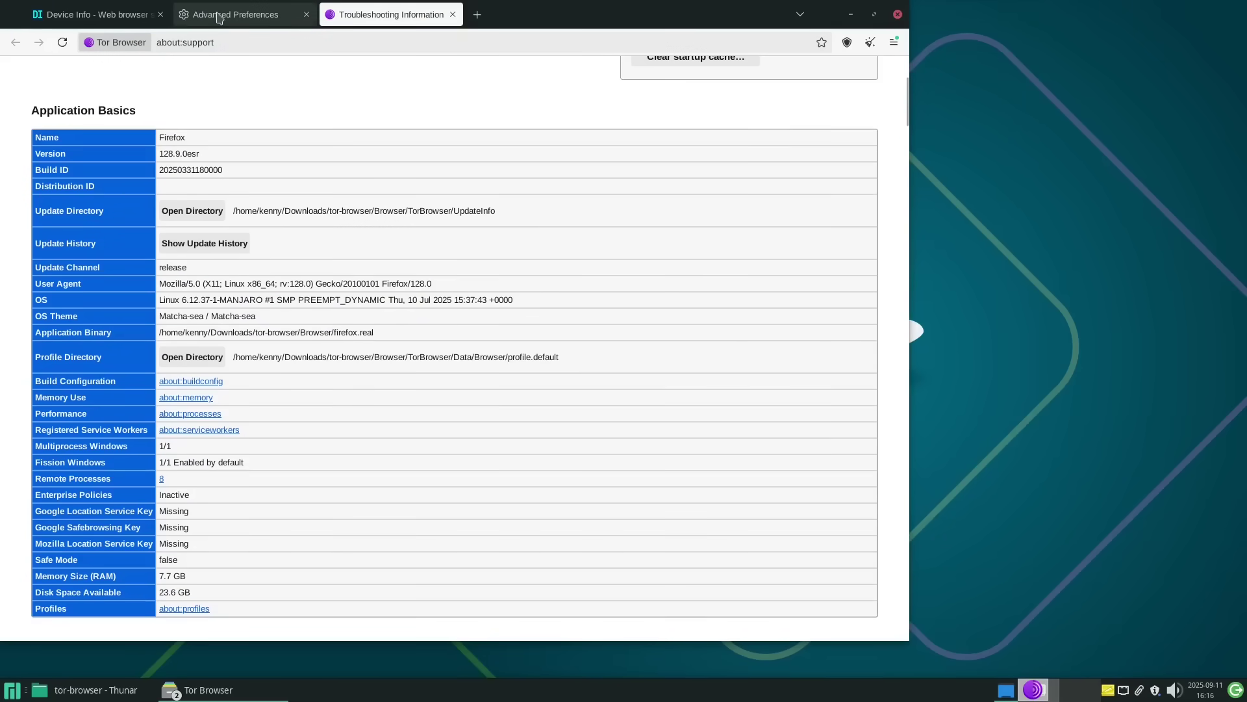
- On deviceinfo.me's User Agent section, select the reported Linux X11 user agent and header
{"action": "left_click", "coordinate": [182, 15]}
{"action": "left_click", "coordinate": [91, 15]}
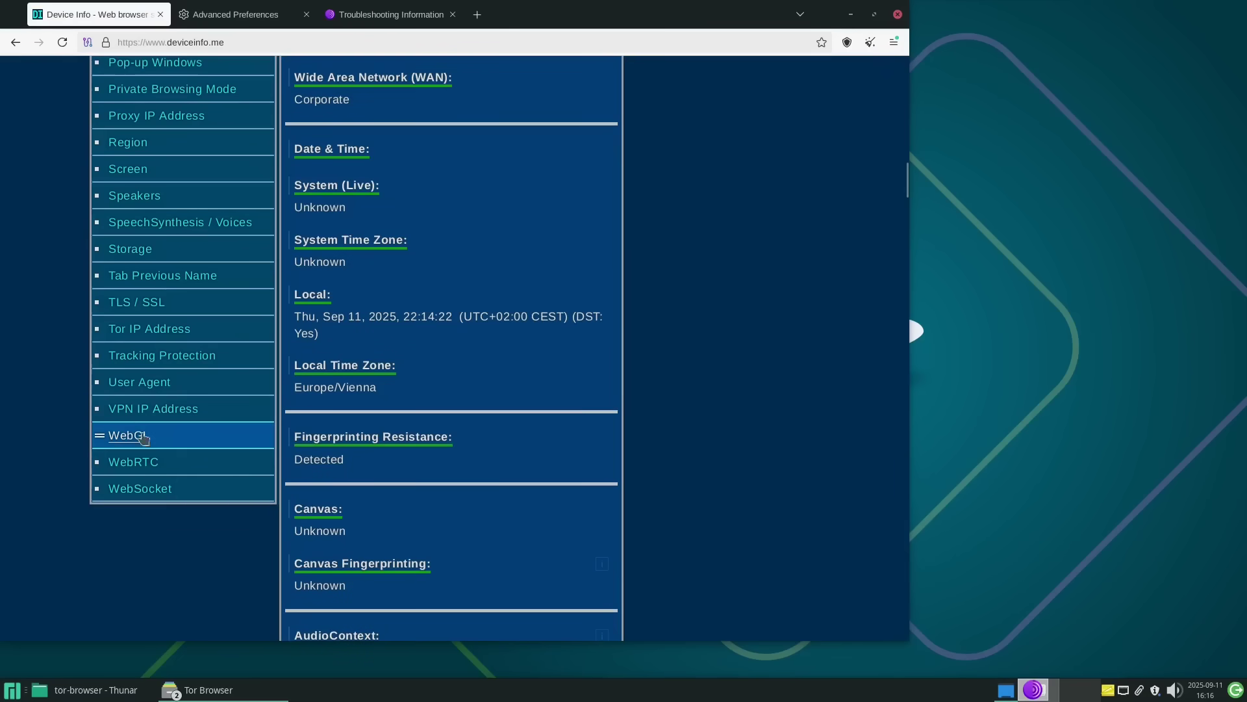
{"action": "left_click", "coordinate": [139, 383]}
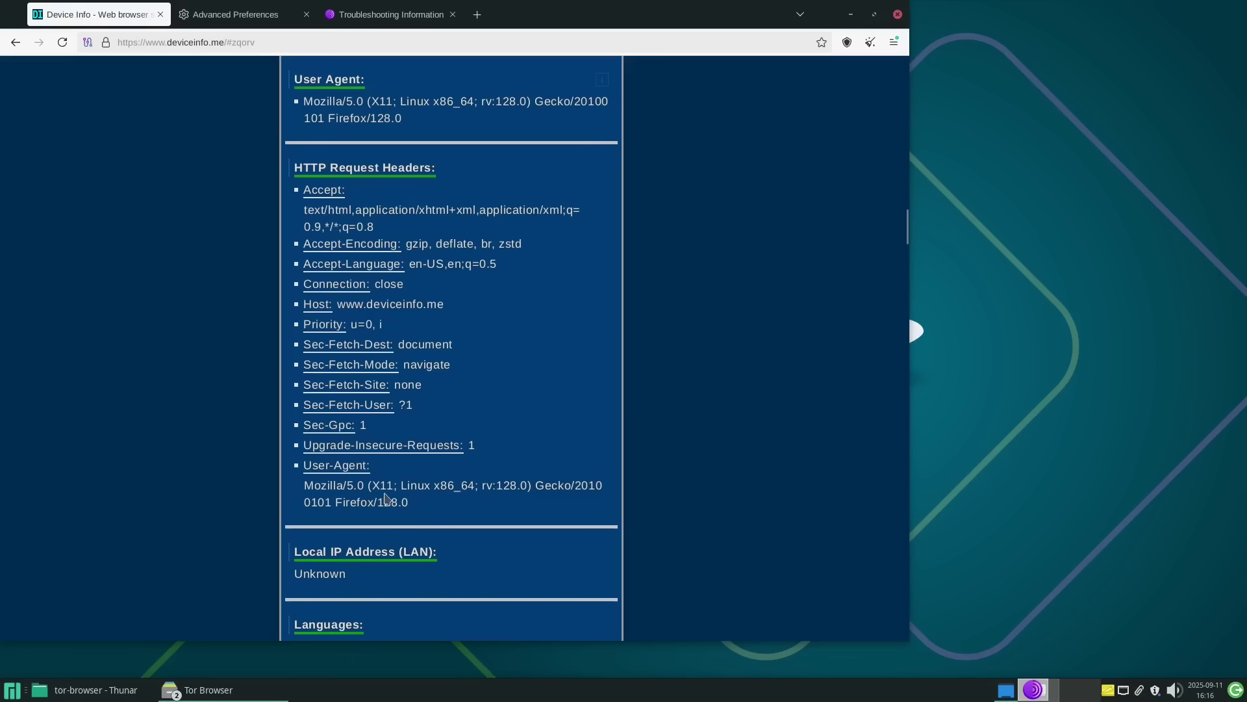
{"action": "left_click_drag", "start_coordinate": [305, 488], "coordinate": [597, 487]}
{"action": "left_click", "coordinate": [394, 490]}
{"action": "double_click", "coordinate": [383, 484]}
{"action": "left_click", "coordinate": [422, 497]}
{"action": "triple_click", "coordinate": [380, 484]}
{"action": "left_click", "coordinate": [569, 503]}
- Toggle spoofOsInUserAgentHeader from false to true in about:config
{"action": "left_click", "coordinate": [235, 15]}
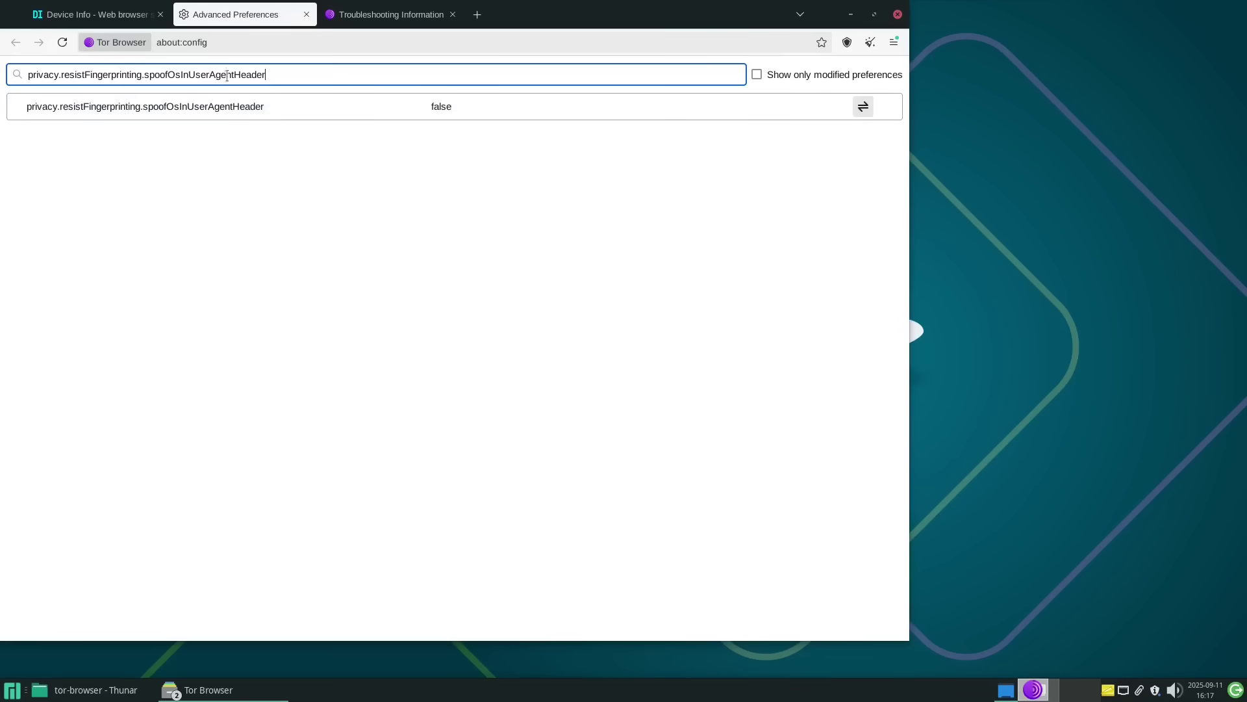
{"action": "left_click", "coordinate": [864, 108]}
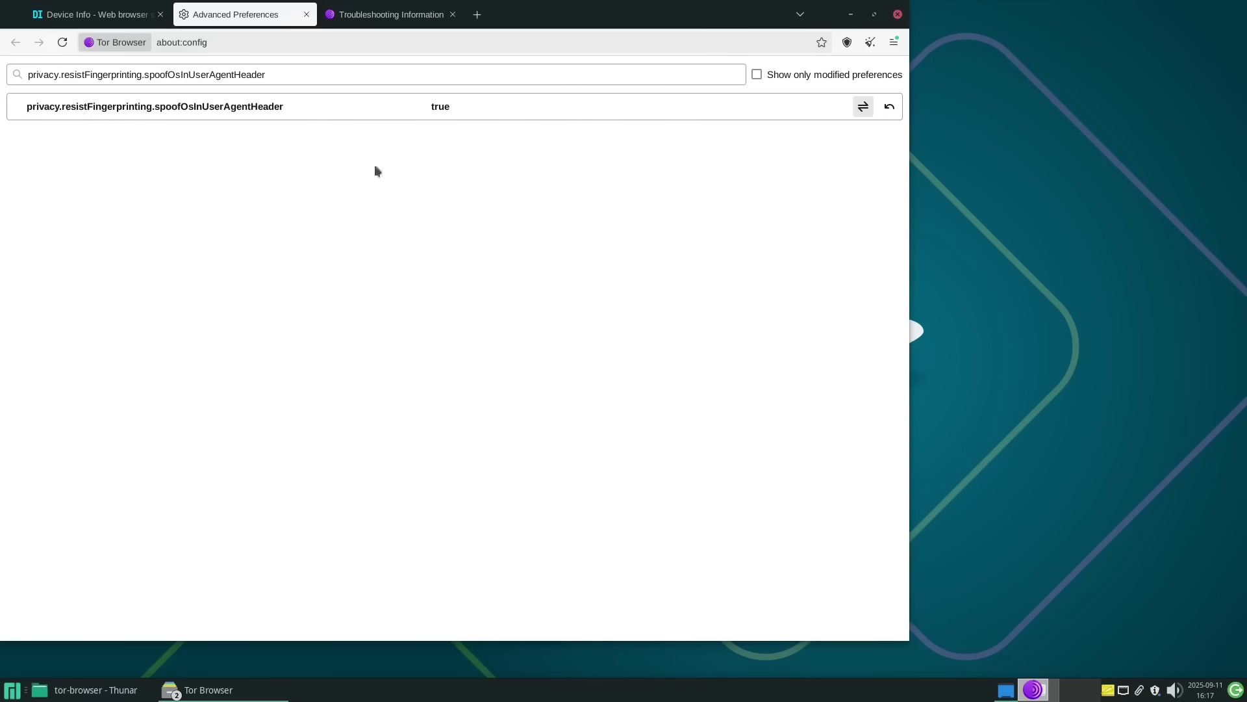
- Request a new Tor circuit for deviceinfo.me so the page reloads
{"action": "left_click", "coordinate": [99, 15]}
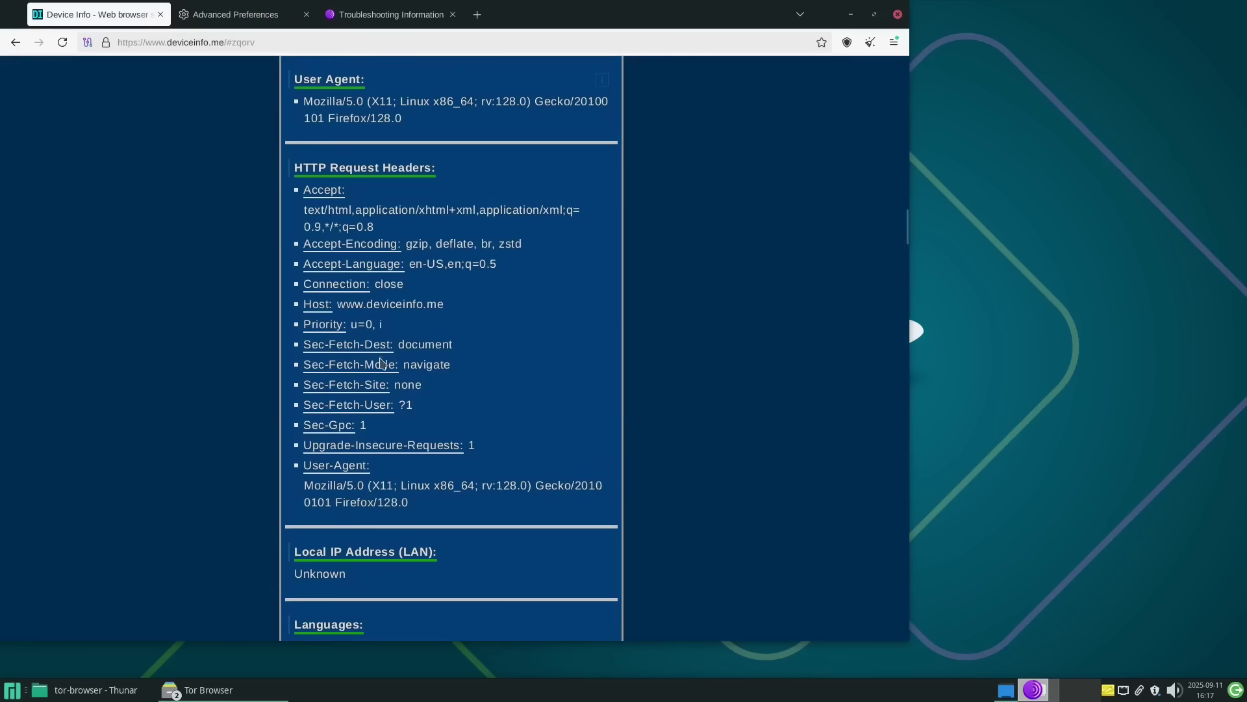
{"action": "scroll", "coordinate": [345, 445], "scroll_direction": "up", "scroll_amount": 10}
{"action": "scroll", "coordinate": [346, 445], "scroll_direction": "up", "scroll_amount": 10}
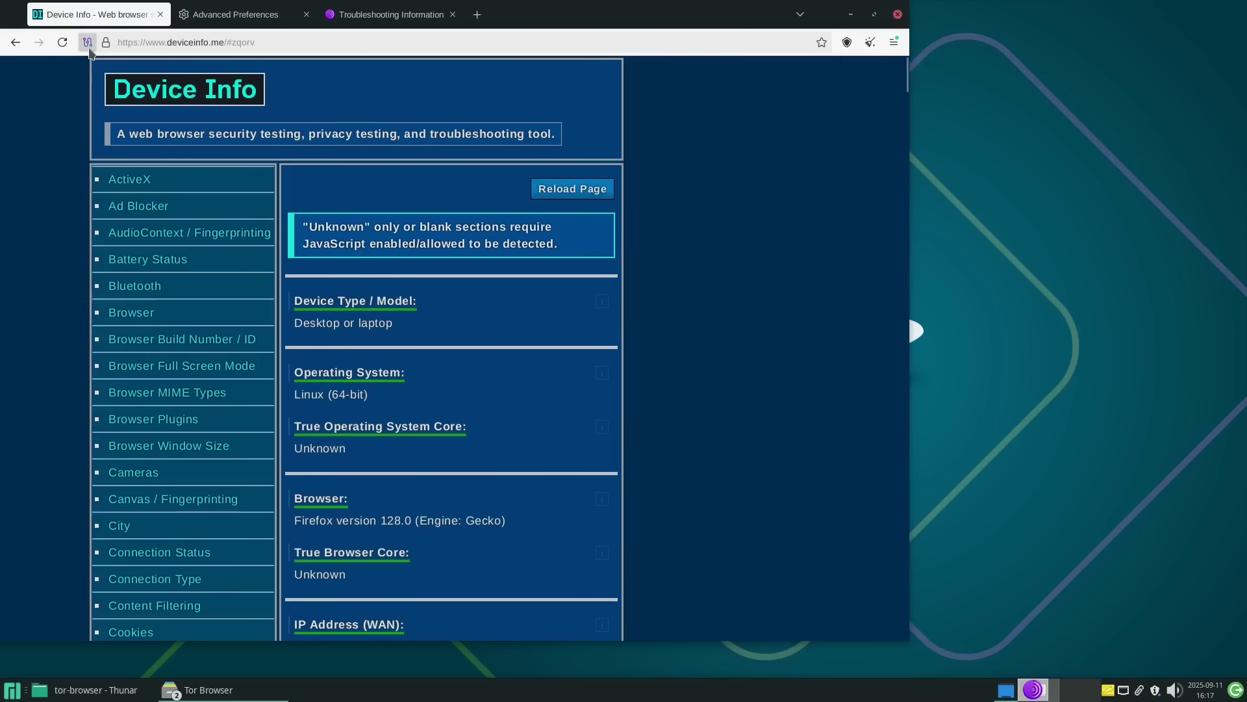
{"action": "left_click", "coordinate": [88, 42]}
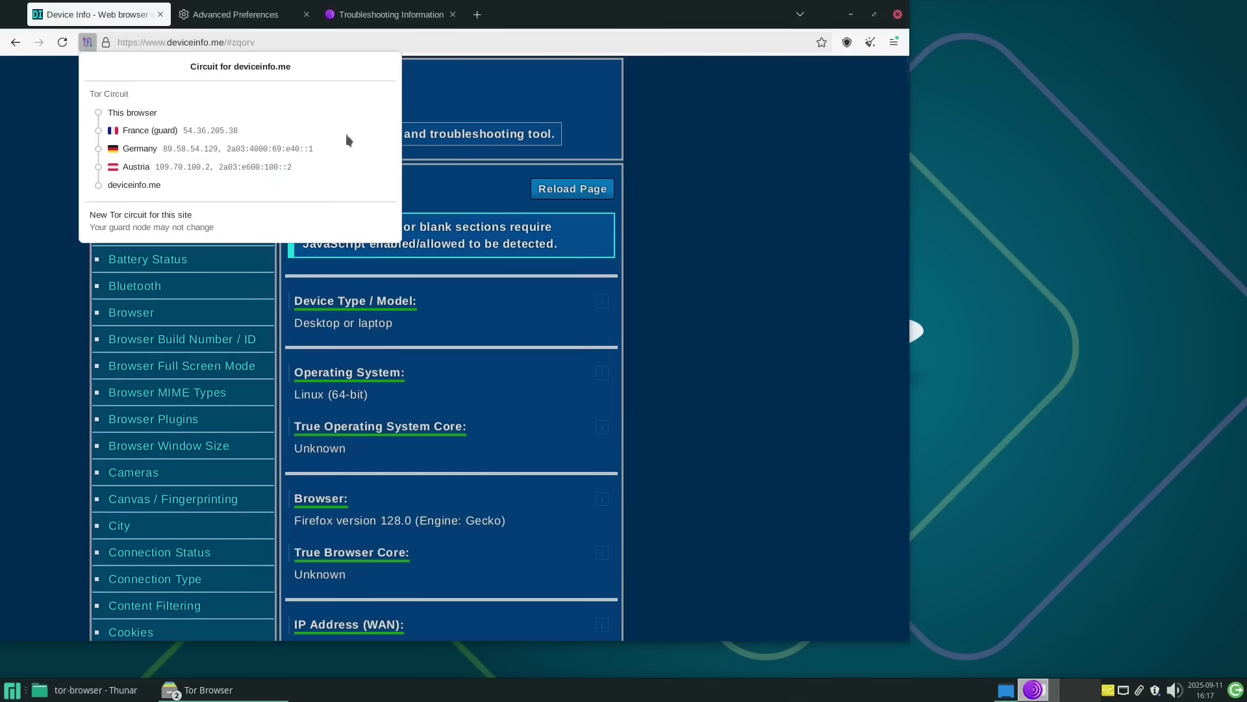
{"action": "left_click", "coordinate": [158, 226]}
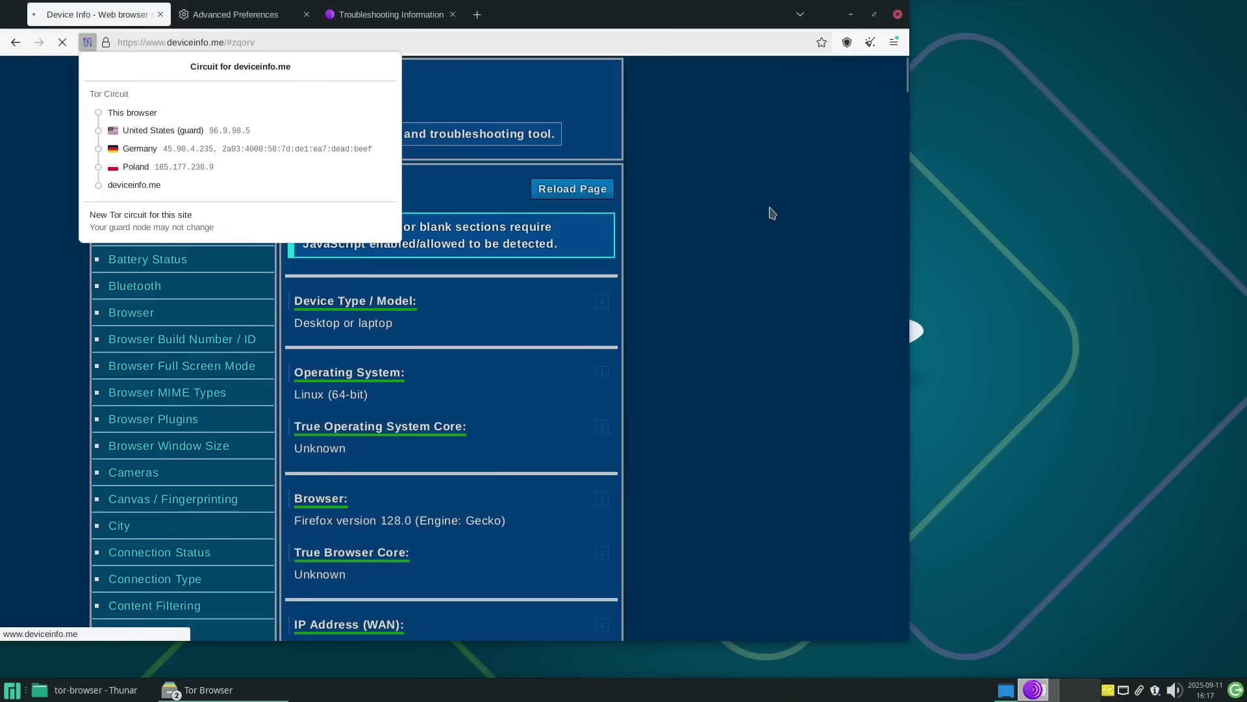
{"action": "left_click", "coordinate": [772, 214]}
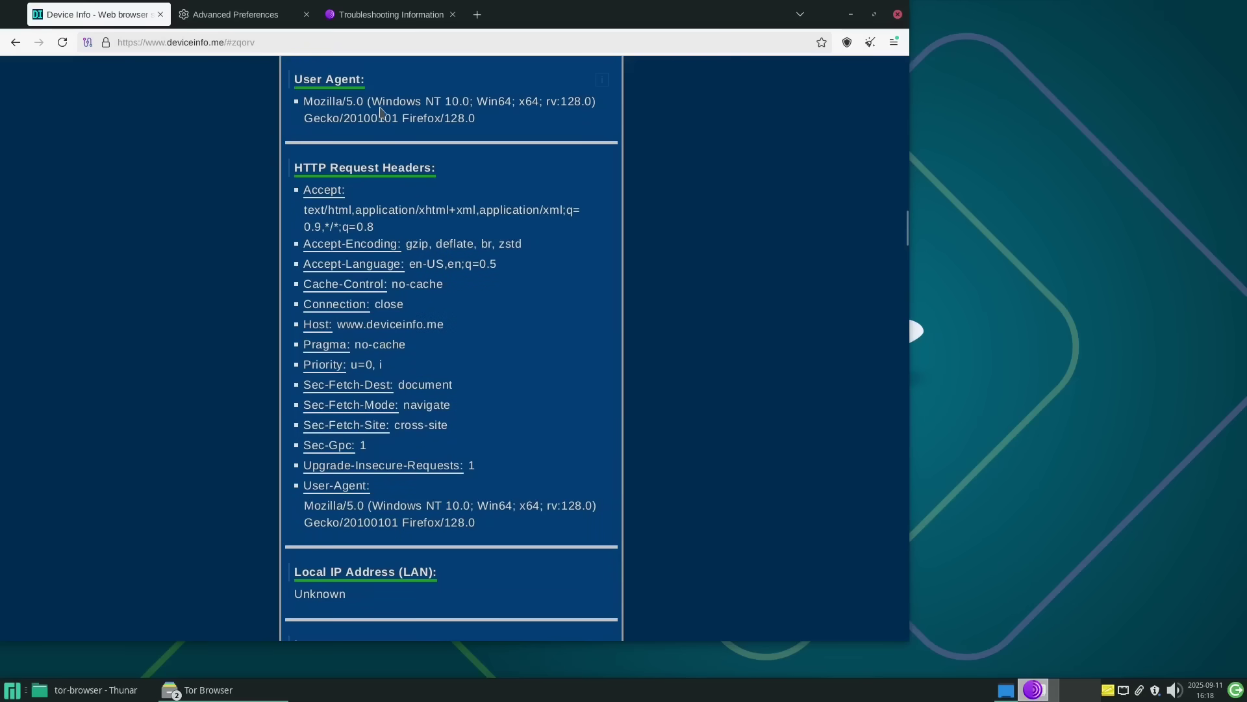
- Select the new user agent, then the Operating System paragraph reporting Windows 10 or 11
{"action": "left_click_drag", "start_coordinate": [307, 102], "coordinate": [546, 110]}
{"action": "left_click", "coordinate": [546, 110]}
{"action": "key", "text": "Home"}
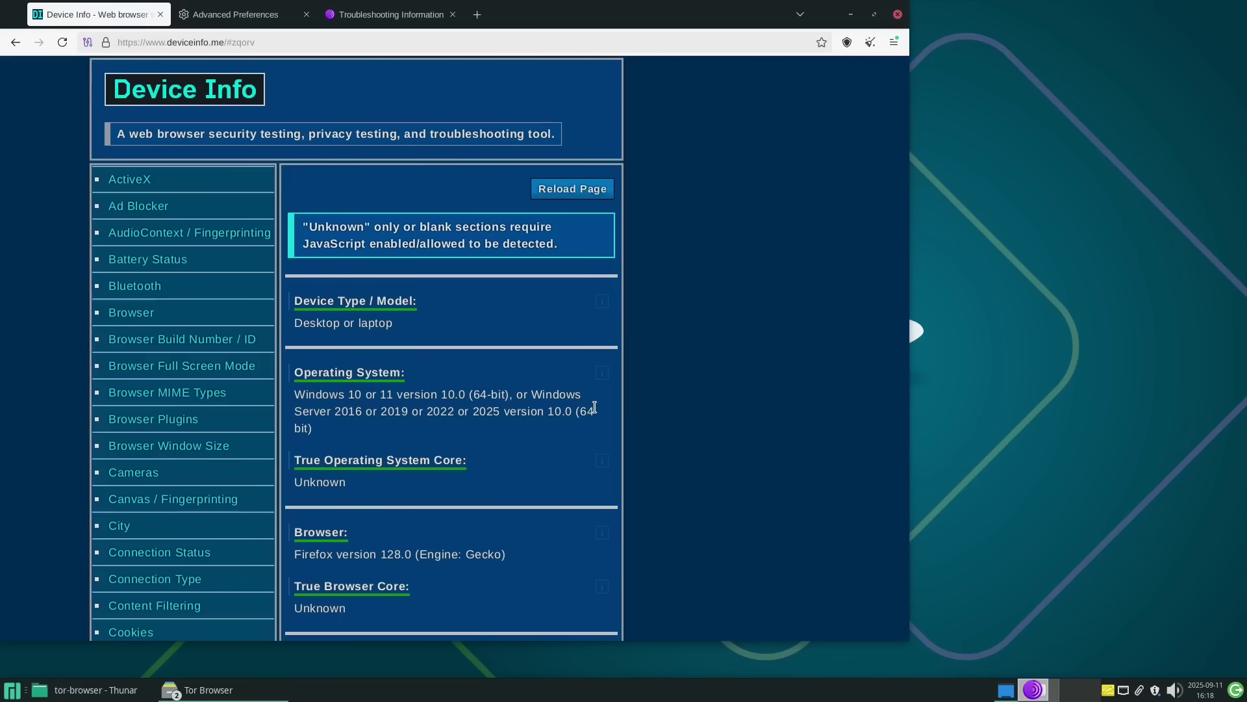
{"action": "triple_click", "coordinate": [469, 414]}
{"action": "left_click", "coordinate": [460, 413]}
{"action": "triple_click", "coordinate": [460, 413]}
{"action": "left_click", "coordinate": [460, 413]}
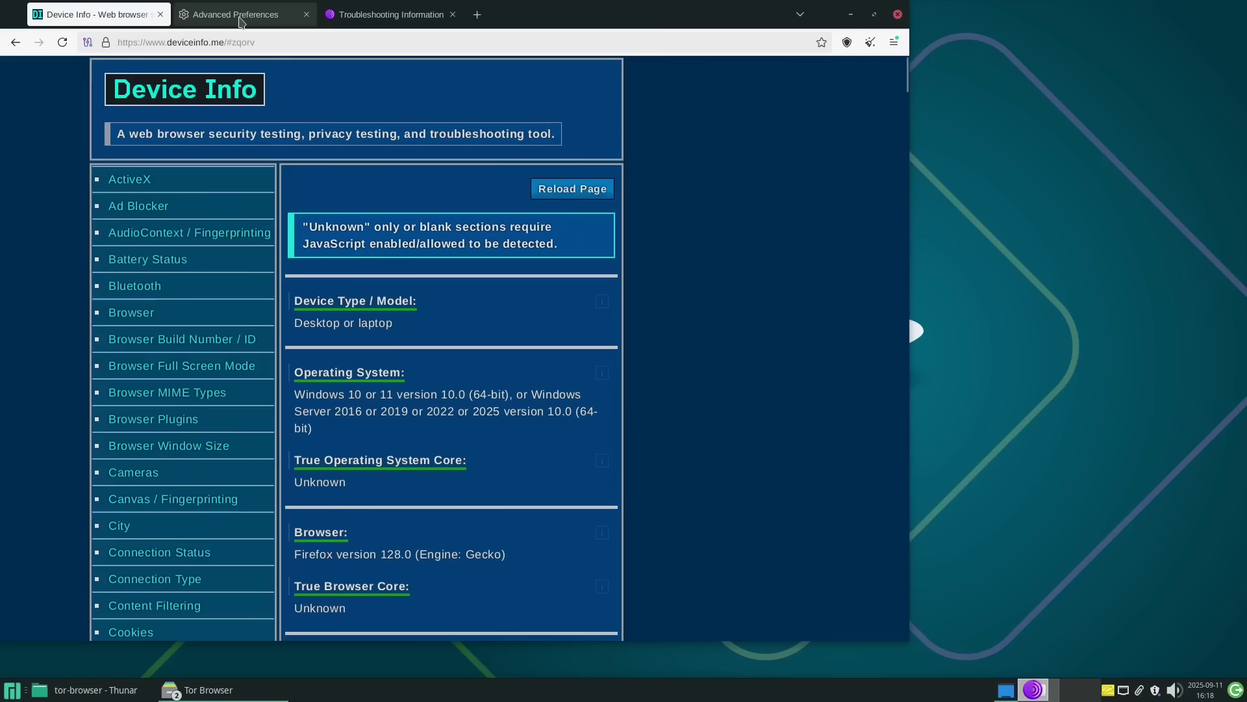
- Check about:config, then select the OS line on the Troubleshooting Information tab
{"action": "left_click", "coordinate": [241, 19]}
{"action": "left_click", "coordinate": [356, 24]}
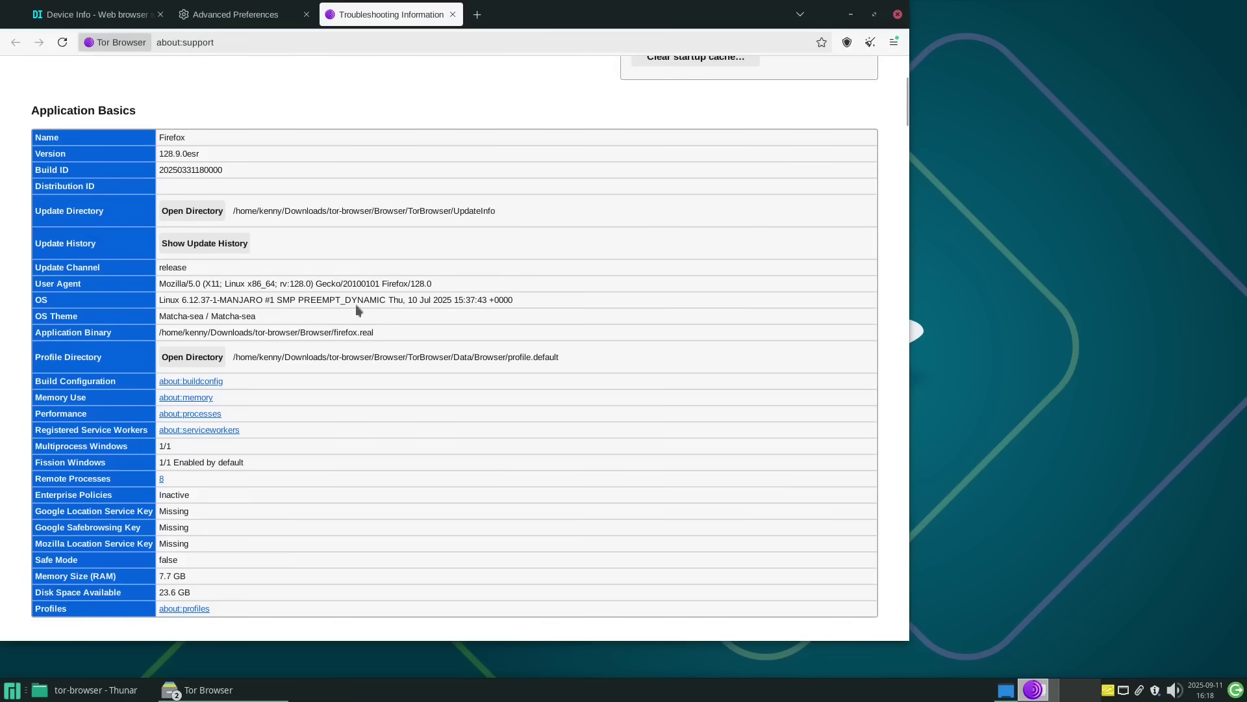
{"action": "triple_click", "coordinate": [243, 303]}
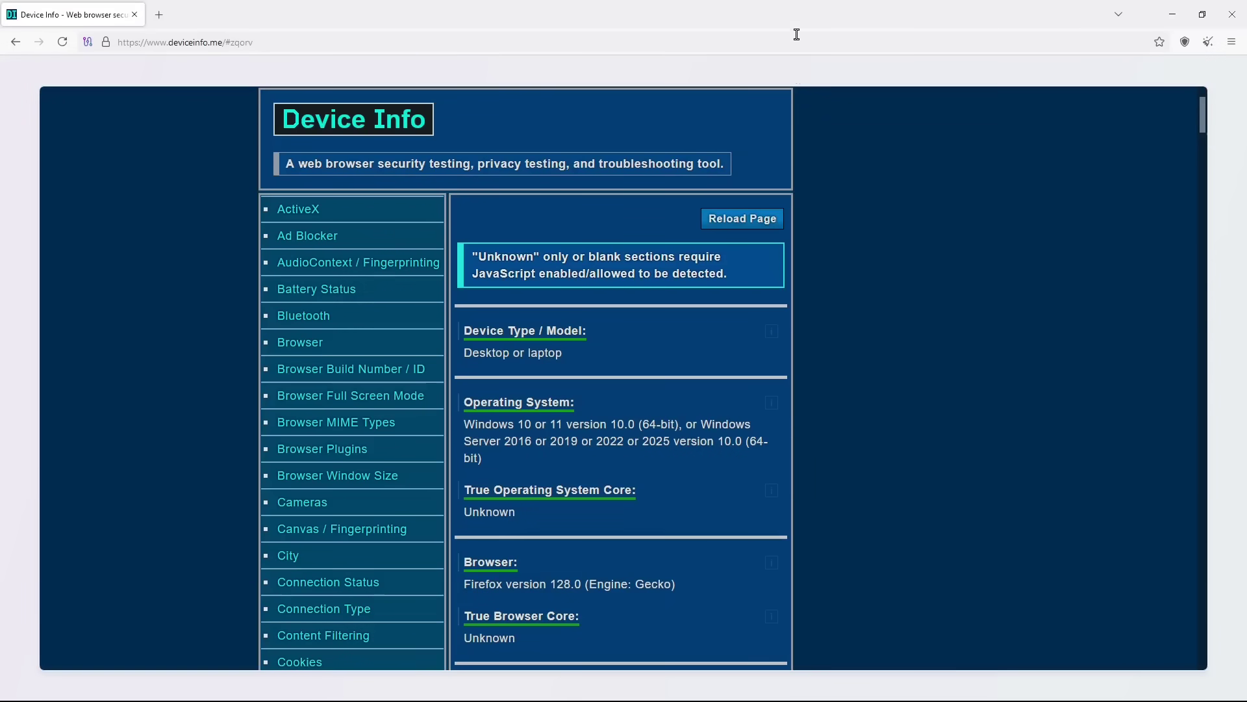
- Re-maximize the window and select the Windows NT 10.0 Firefox 128.0 user agent on deviceinfo.me
{"action": "key", "text": "super+Down"}
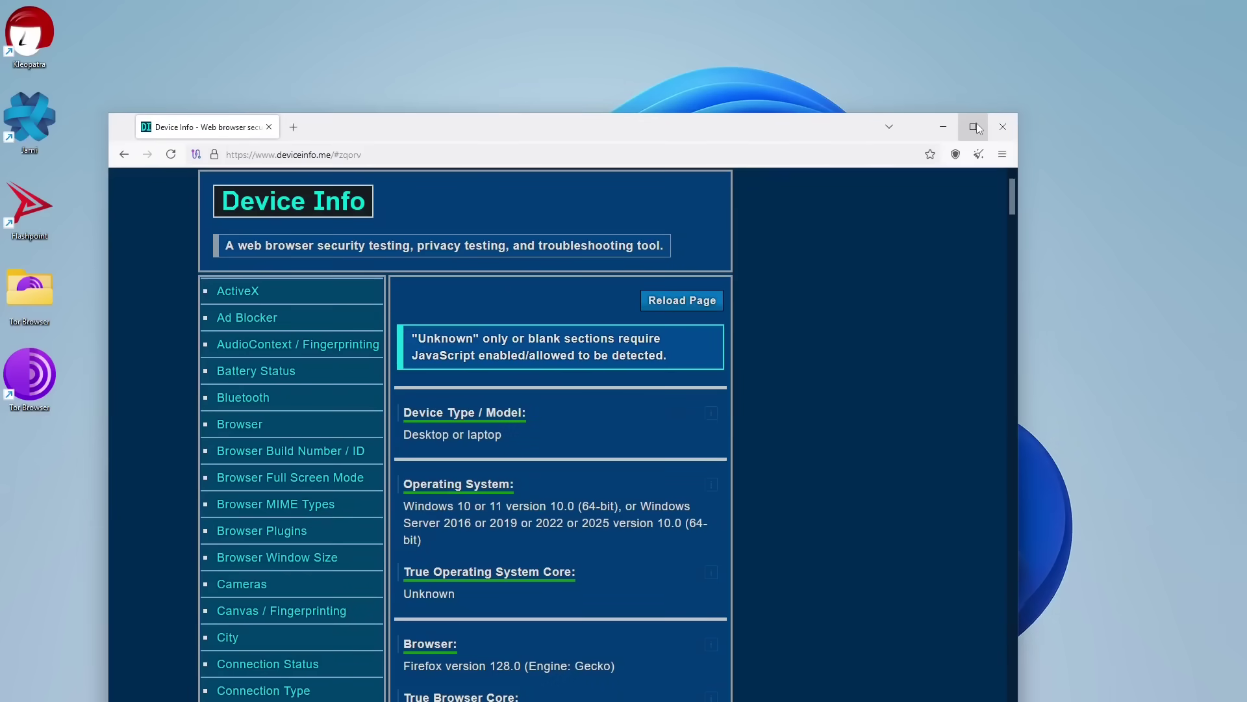
{"action": "left_click", "coordinate": [980, 124]}
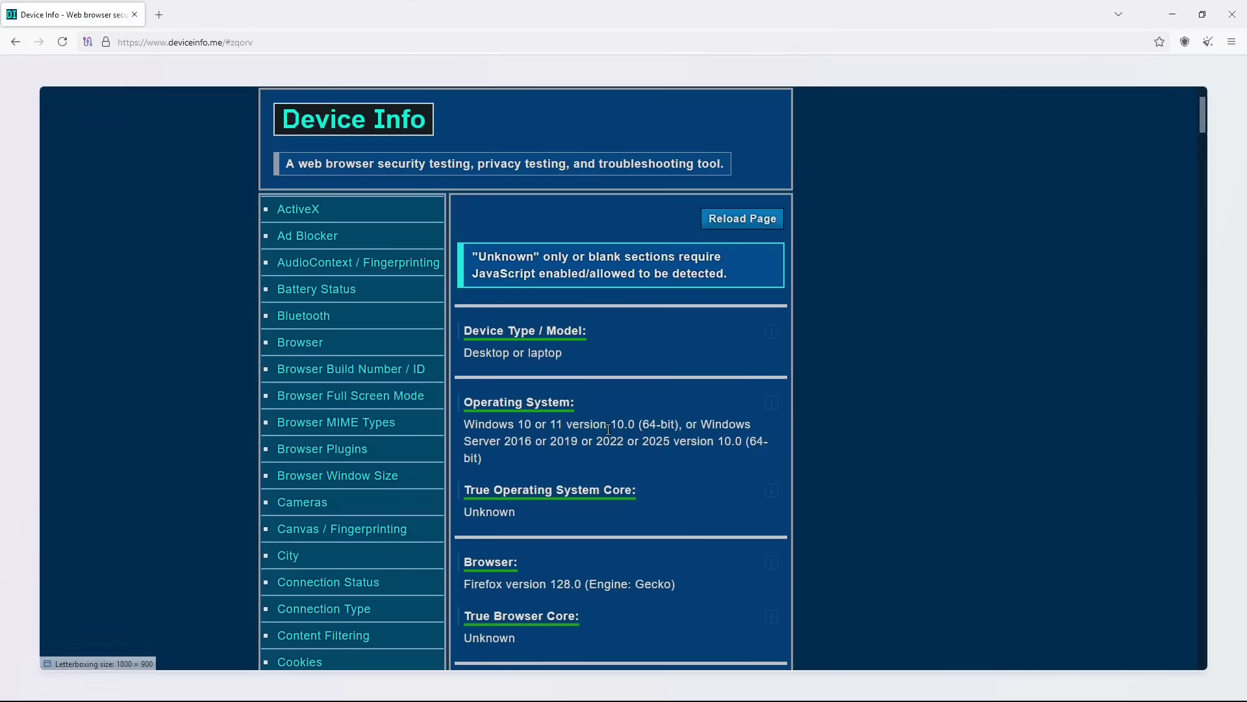
{"action": "scroll", "coordinate": [572, 360], "scroll_direction": "down", "scroll_amount": 2}
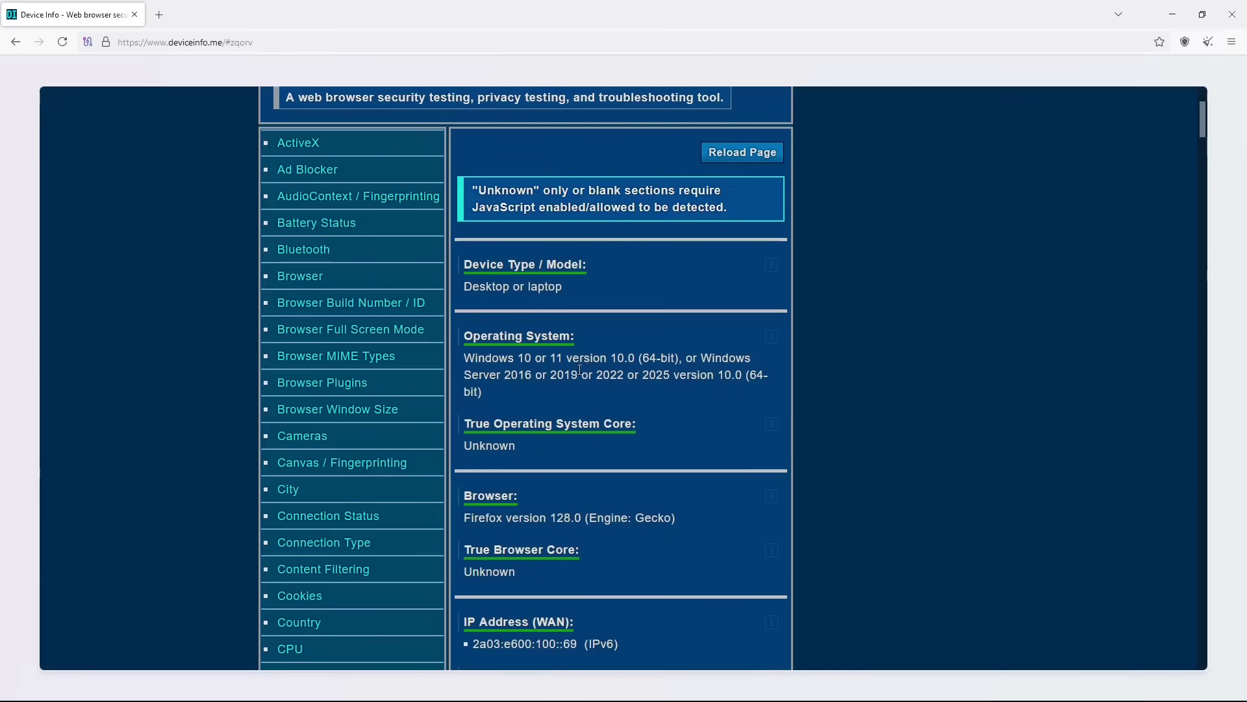
{"action": "scroll", "coordinate": [693, 371], "scroll_direction": "down", "scroll_amount": 3}
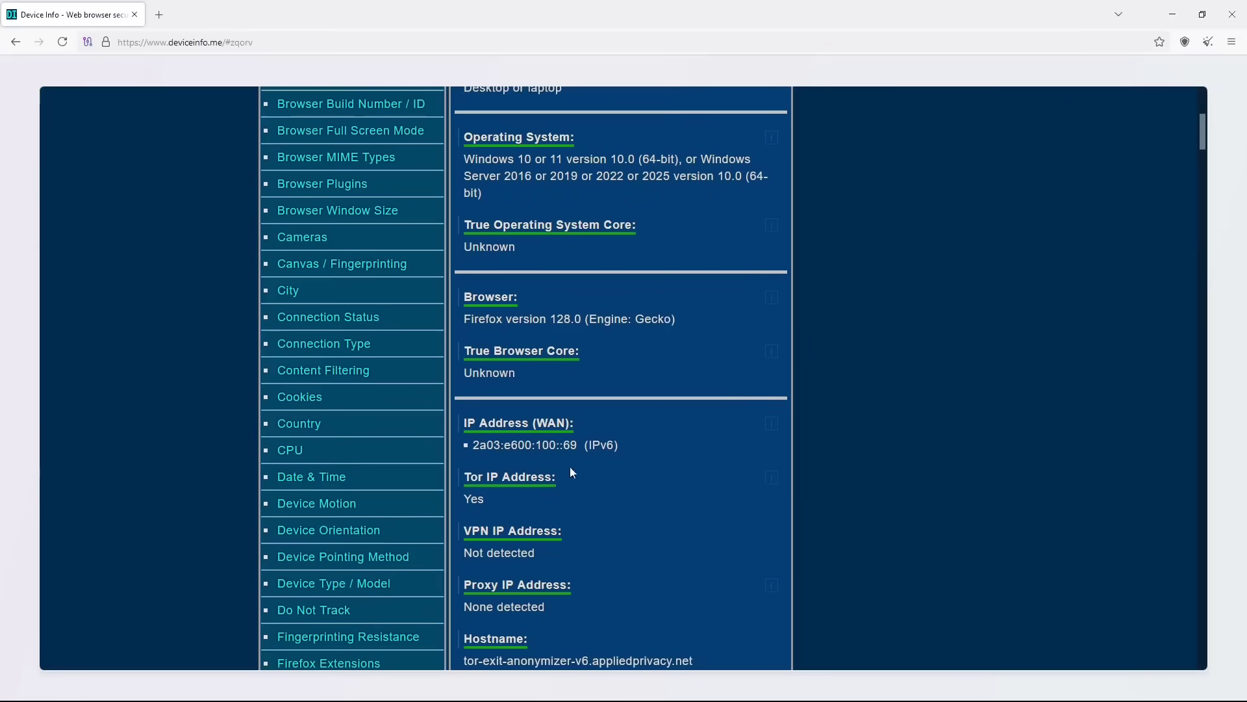
{"action": "scroll", "coordinate": [556, 466], "scroll_direction": "down", "scroll_amount": 6}
{"action": "scroll", "coordinate": [513, 474], "scroll_direction": "down", "scroll_amount": 3}
{"action": "scroll", "coordinate": [513, 478], "scroll_direction": "down", "scroll_amount": 5}
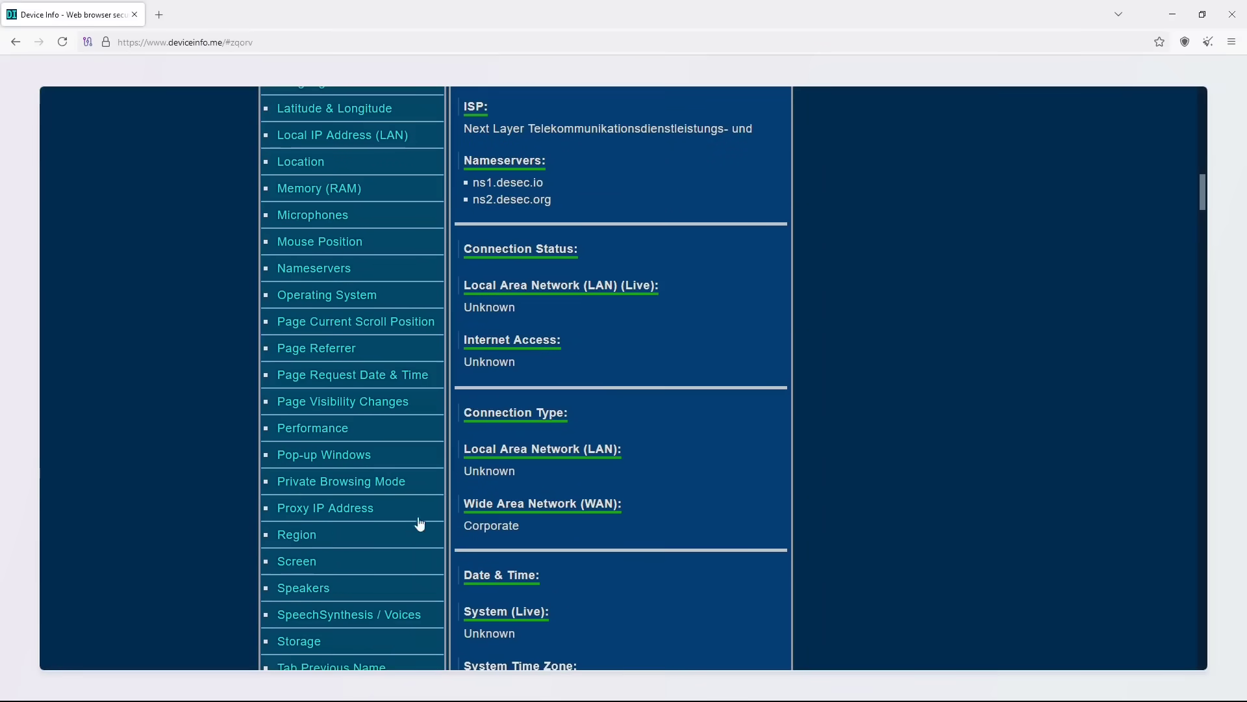
{"action": "scroll", "coordinate": [513, 480], "scroll_direction": "down", "scroll_amount": 5}
{"action": "left_click", "coordinate": [327, 379]}
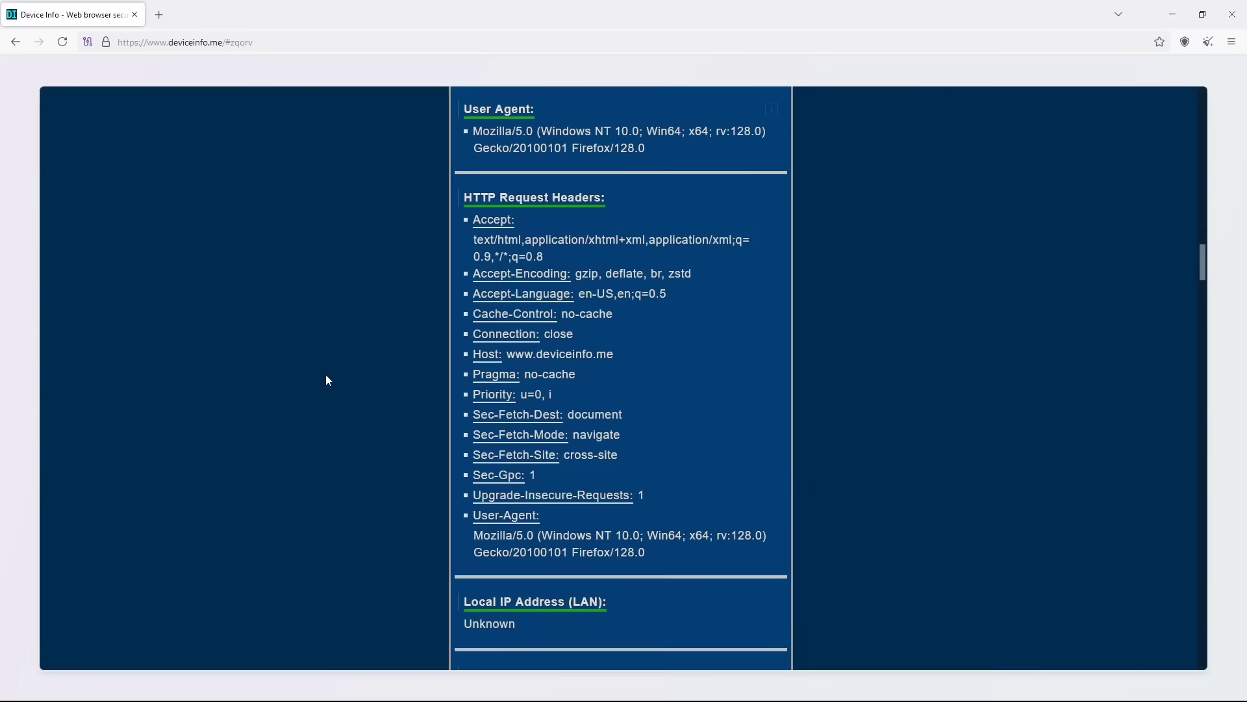
{"action": "left_click_drag", "start_coordinate": [473, 131], "coordinate": [703, 144]}
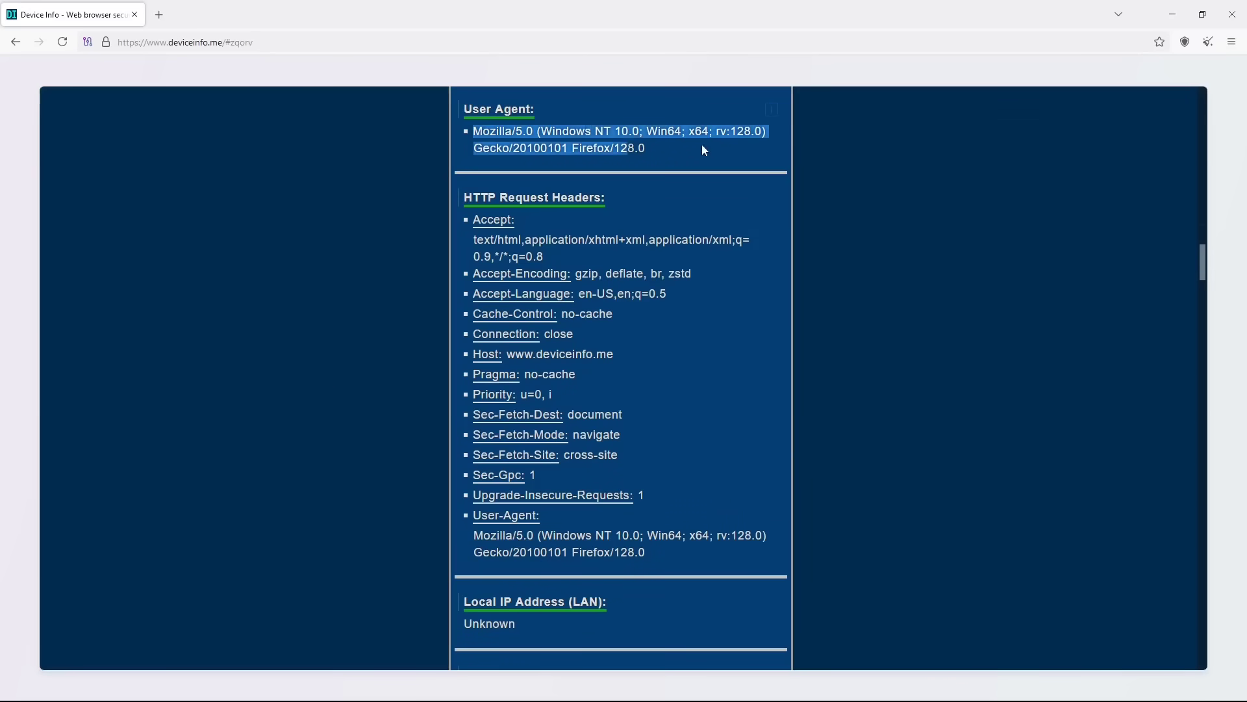
{"action": "left_click", "coordinate": [803, 130]}
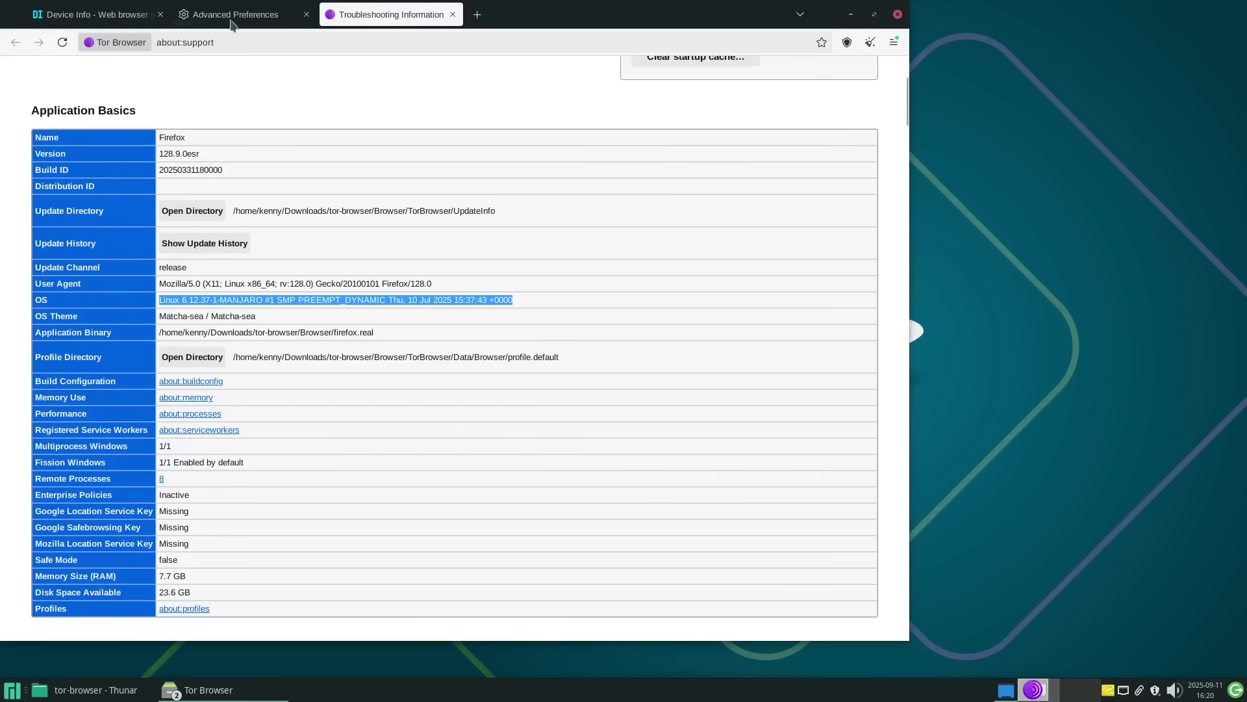
- Back on Device Info's User Agent section, maximize the window and select 'Windows NT 10.0'
{"action": "key", "text": "ctrl+Page_Up"}
{"action": "key", "text": "ctrl+Page_Up"}
{"action": "scroll", "coordinate": [123, 280], "scroll_direction": "down", "scroll_amount": 20}
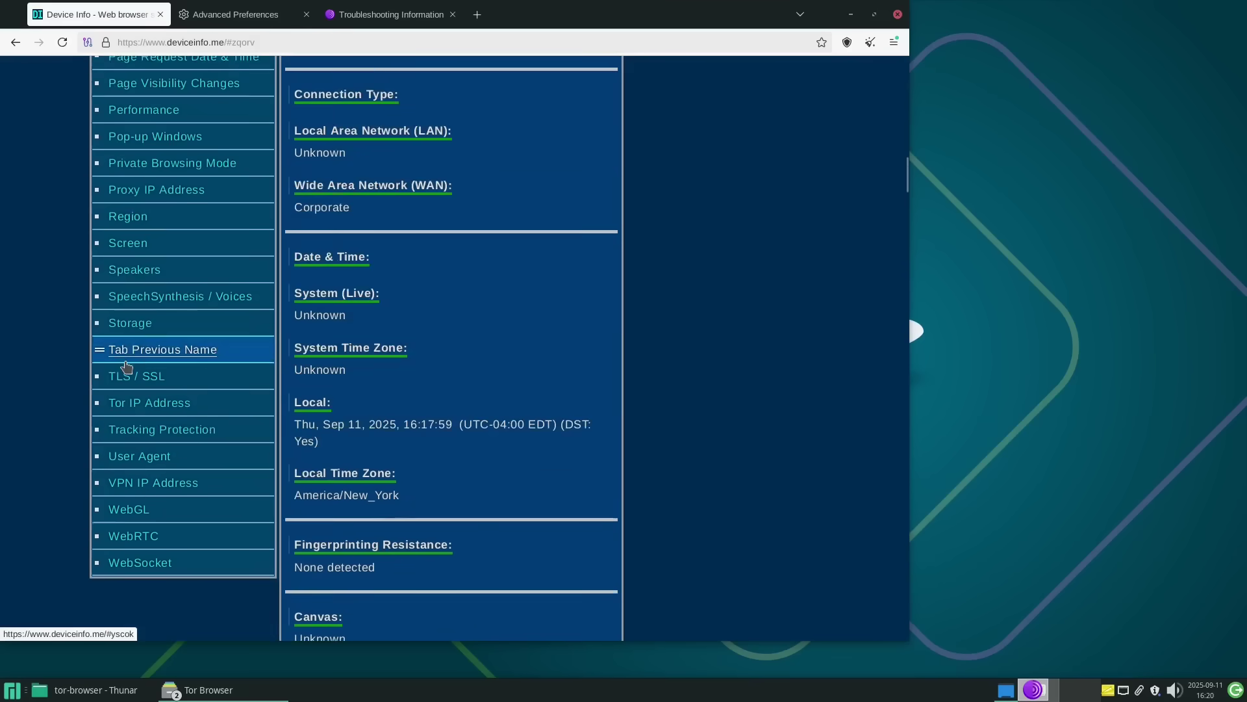
{"action": "scroll", "coordinate": [139, 357], "scroll_direction": "up", "scroll_amount": 3}
{"action": "left_click", "coordinate": [156, 308]}
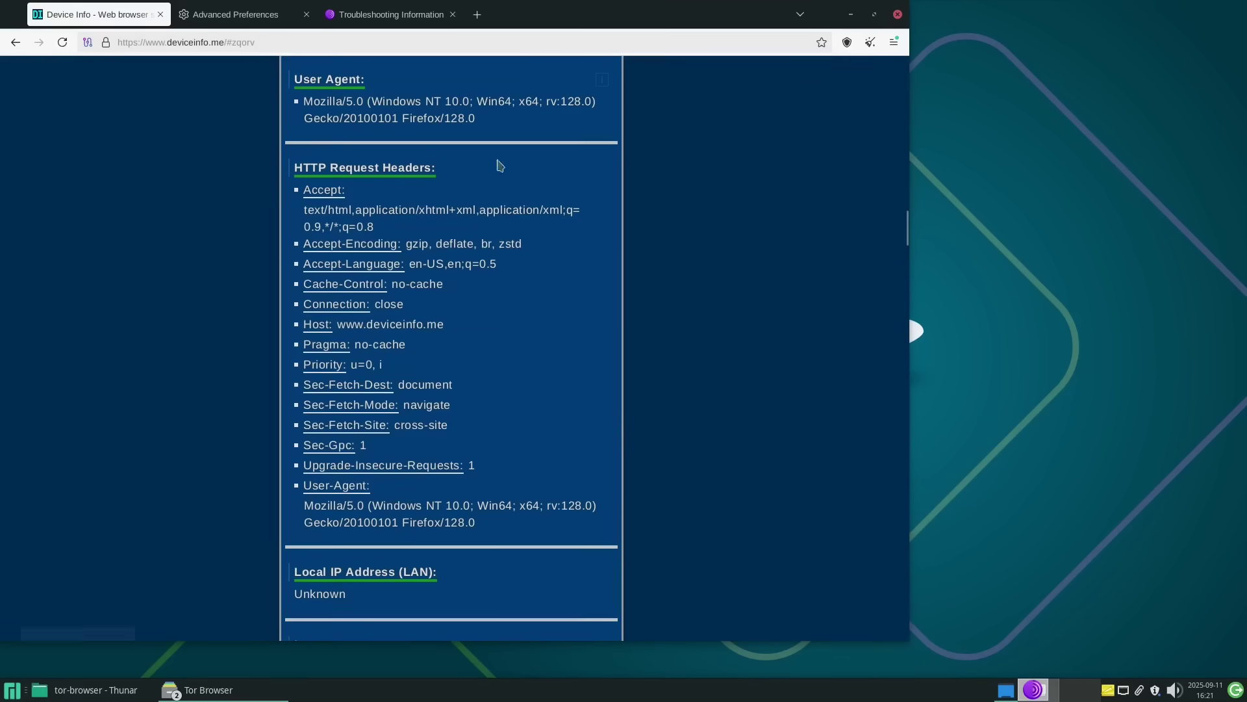
{"action": "left_click", "coordinate": [875, 14]}
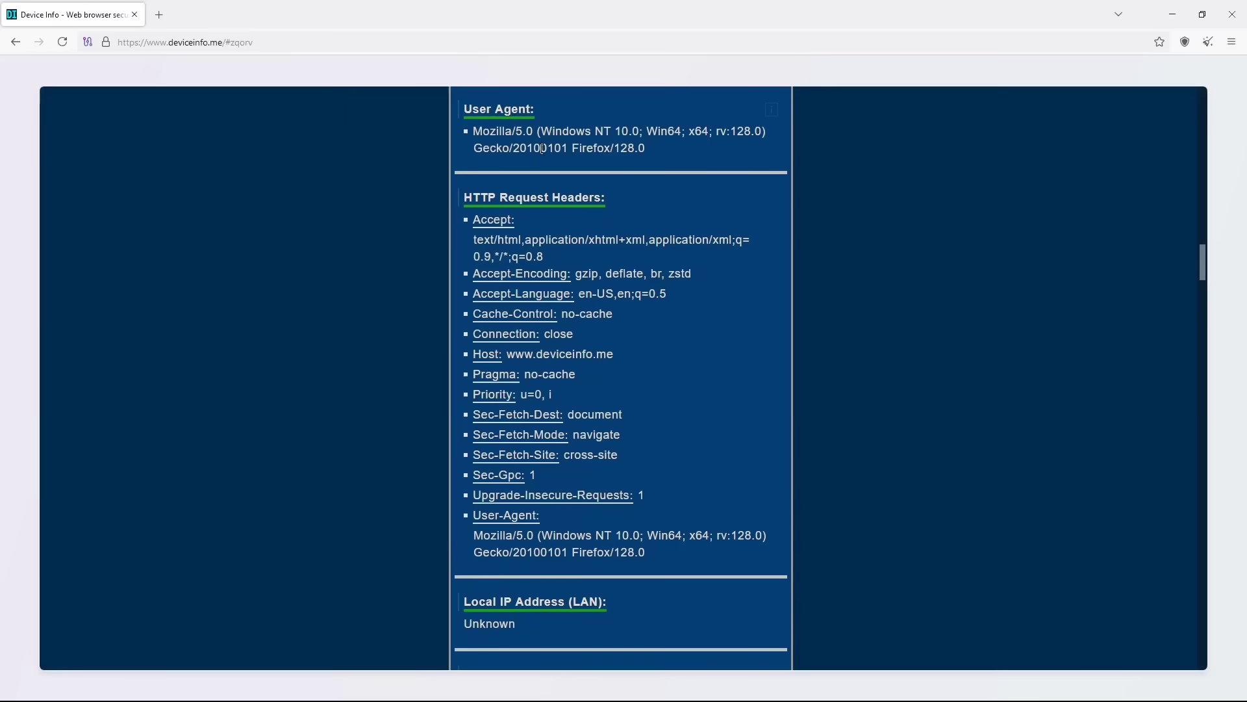
{"action": "left_click_drag", "start_coordinate": [545, 131], "coordinate": [639, 132]}
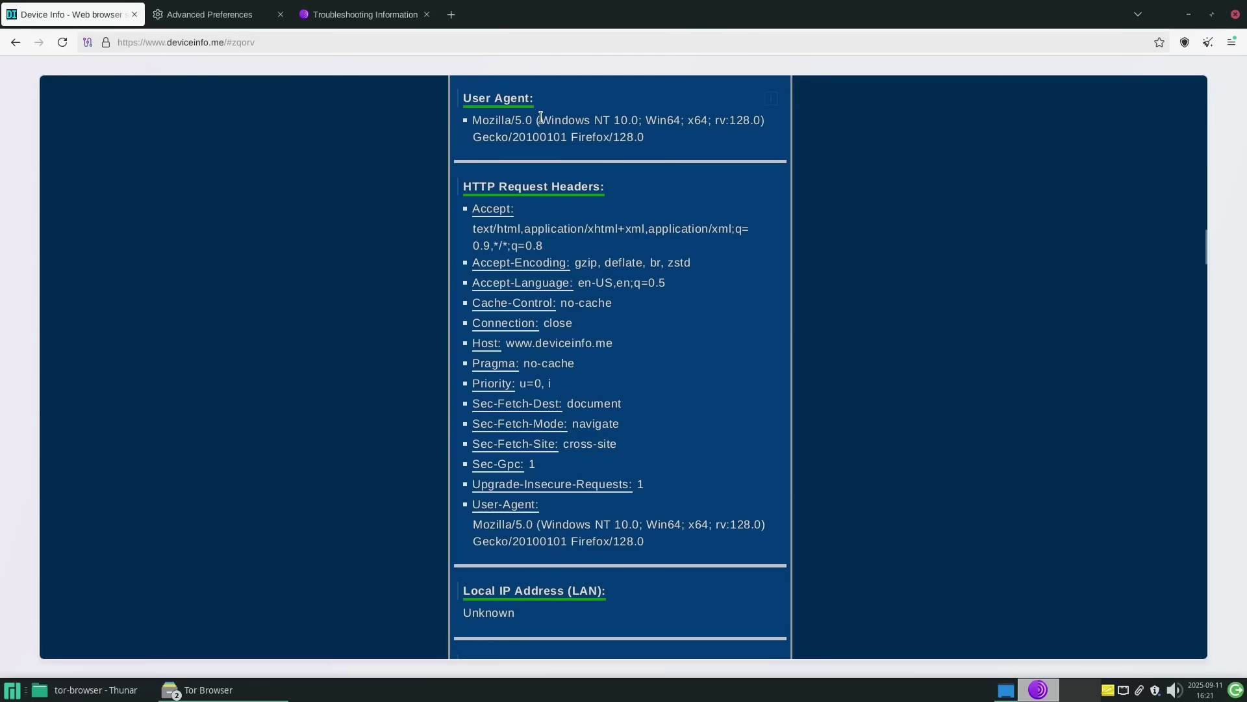
{"action": "left_click_drag", "start_coordinate": [540, 119], "coordinate": [639, 125]}
{"action": "left_click", "coordinate": [631, 122]}
- Restart Tor Browser to install its update, reconnect to Tor, and enter deviceinfo.me as the address
{"action": "left_click", "coordinate": [1232, 43]}
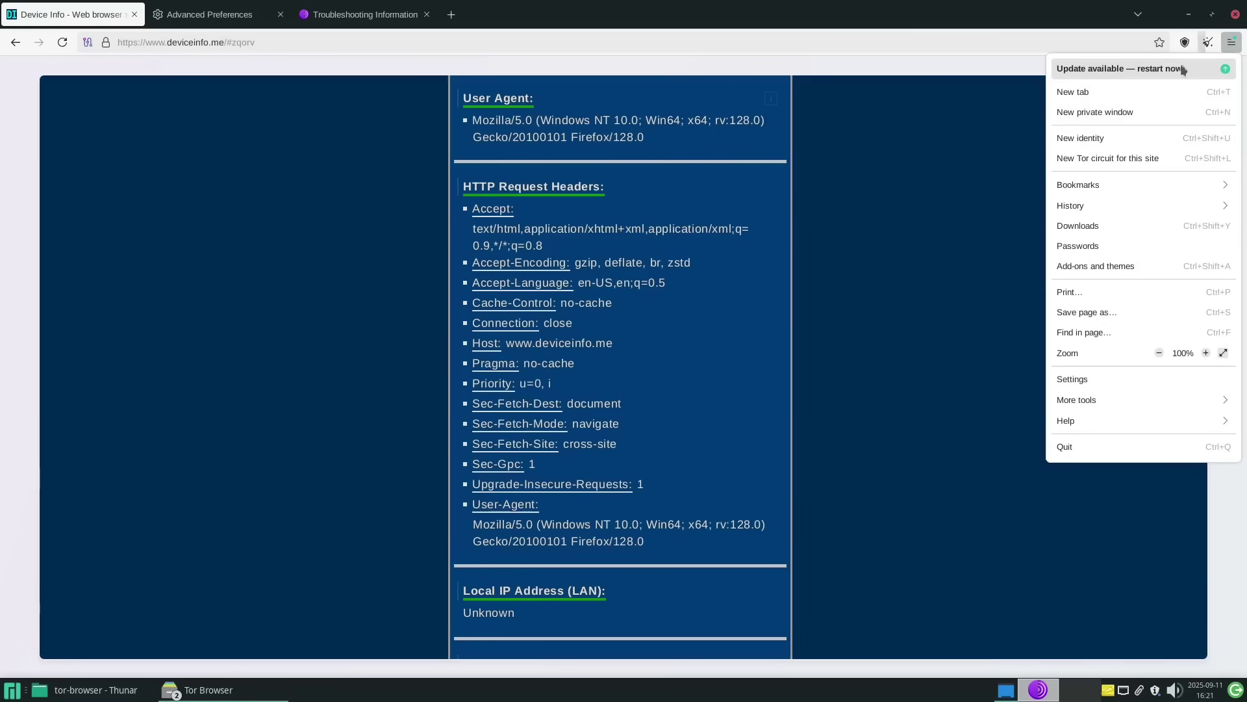
{"action": "left_click", "coordinate": [1133, 70]}
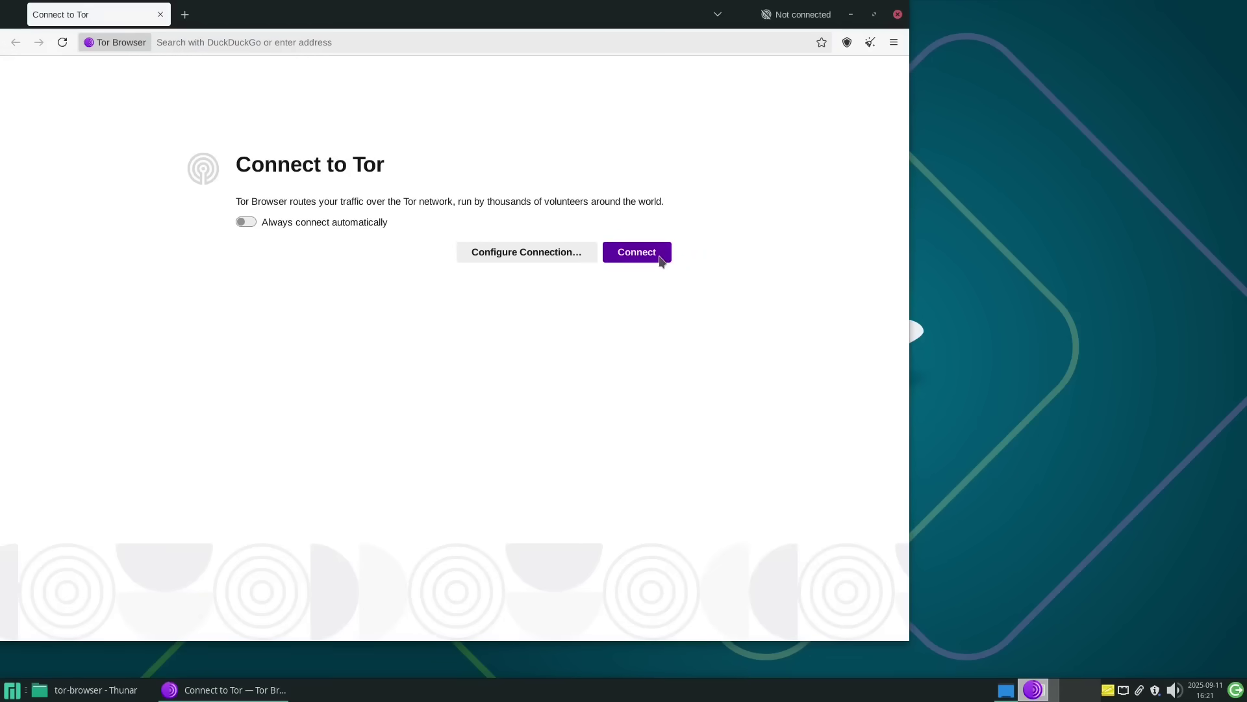
{"action": "left_click", "coordinate": [660, 260]}
{"action": "left_click", "coordinate": [349, 43]}
{"action": "type", "text": "de"}
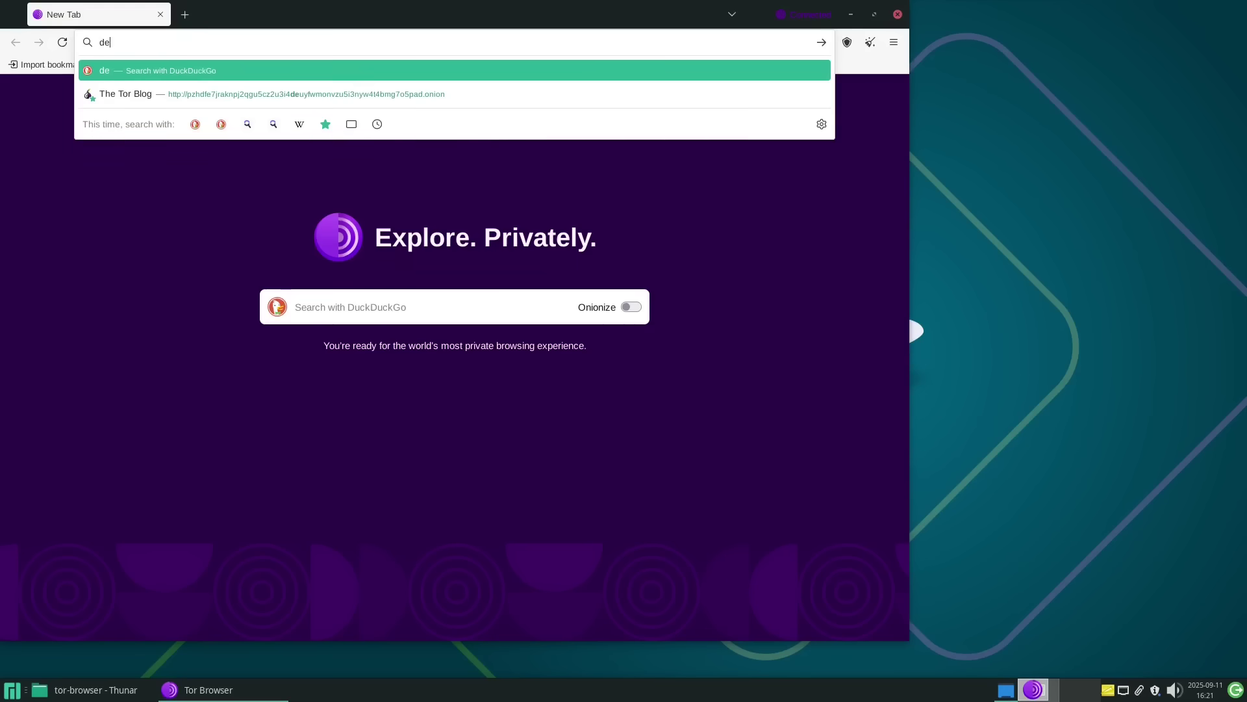
{"action": "type", "text": "viceinfo.me"}
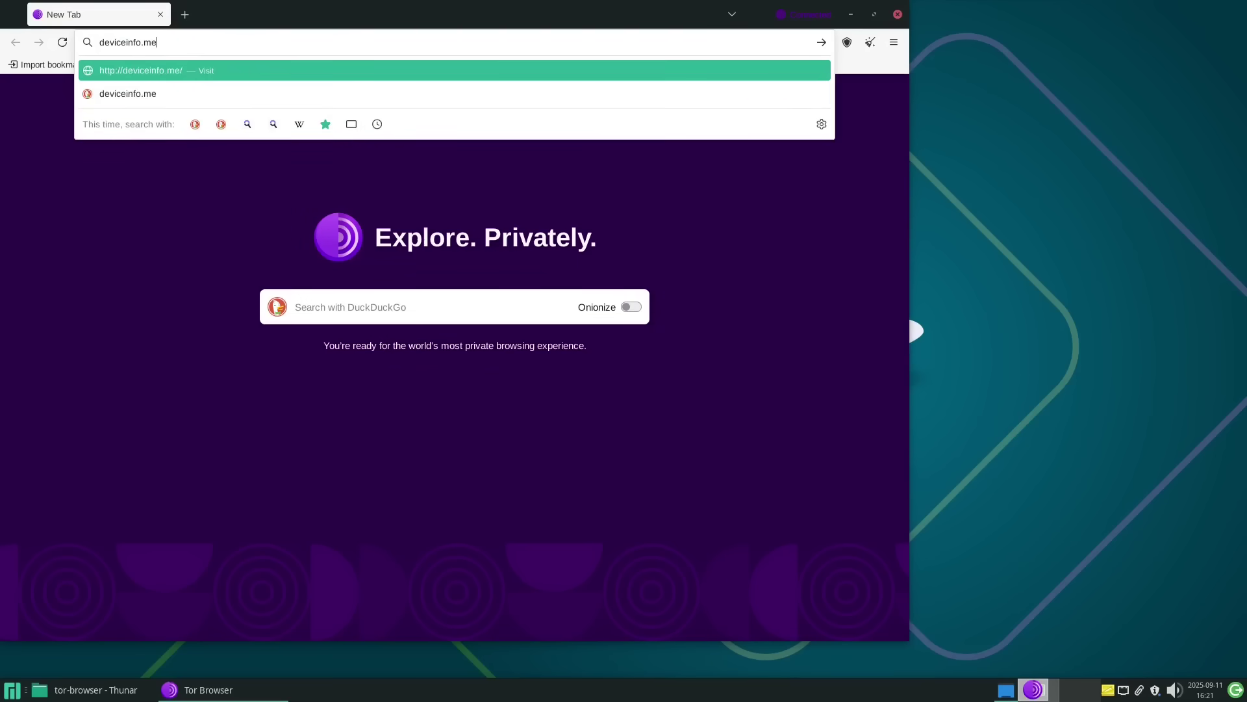
- Load deviceinfo.me and jump to its User Agent section, which reads X11; Linux x86_64
{"action": "key", "text": "Return"}
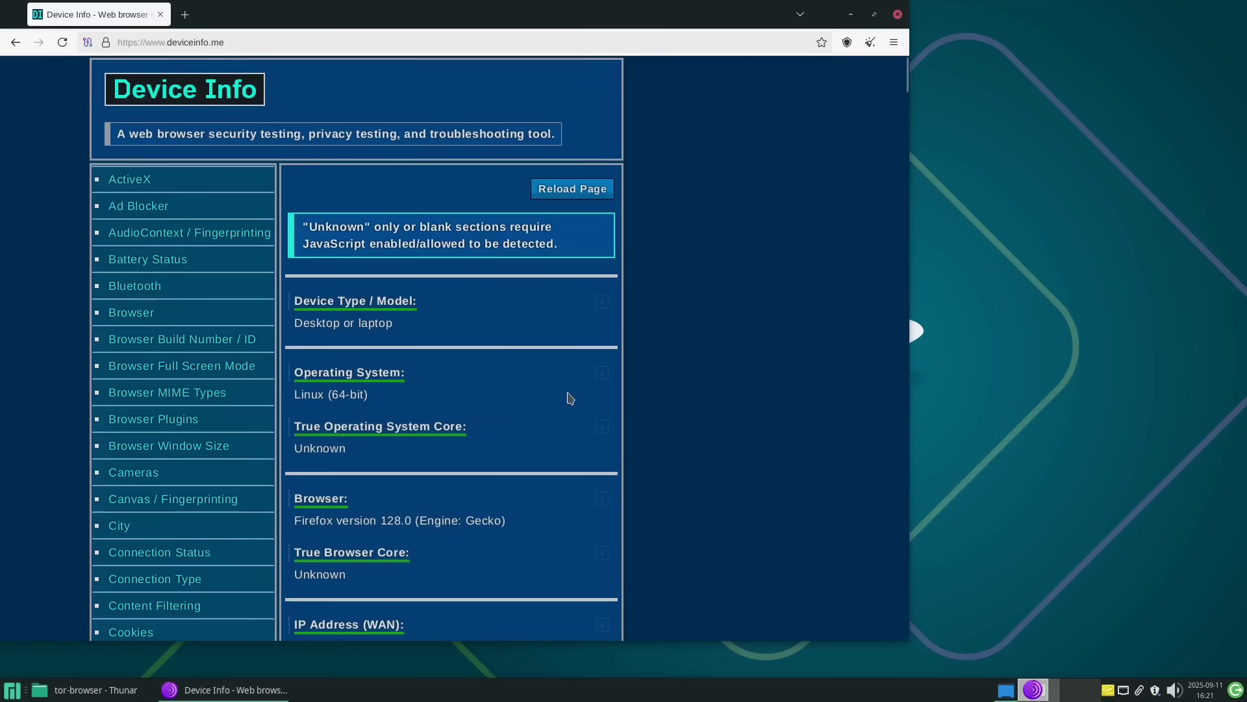
{"action": "scroll", "coordinate": [652, 435], "scroll_direction": "down", "scroll_amount": 15}
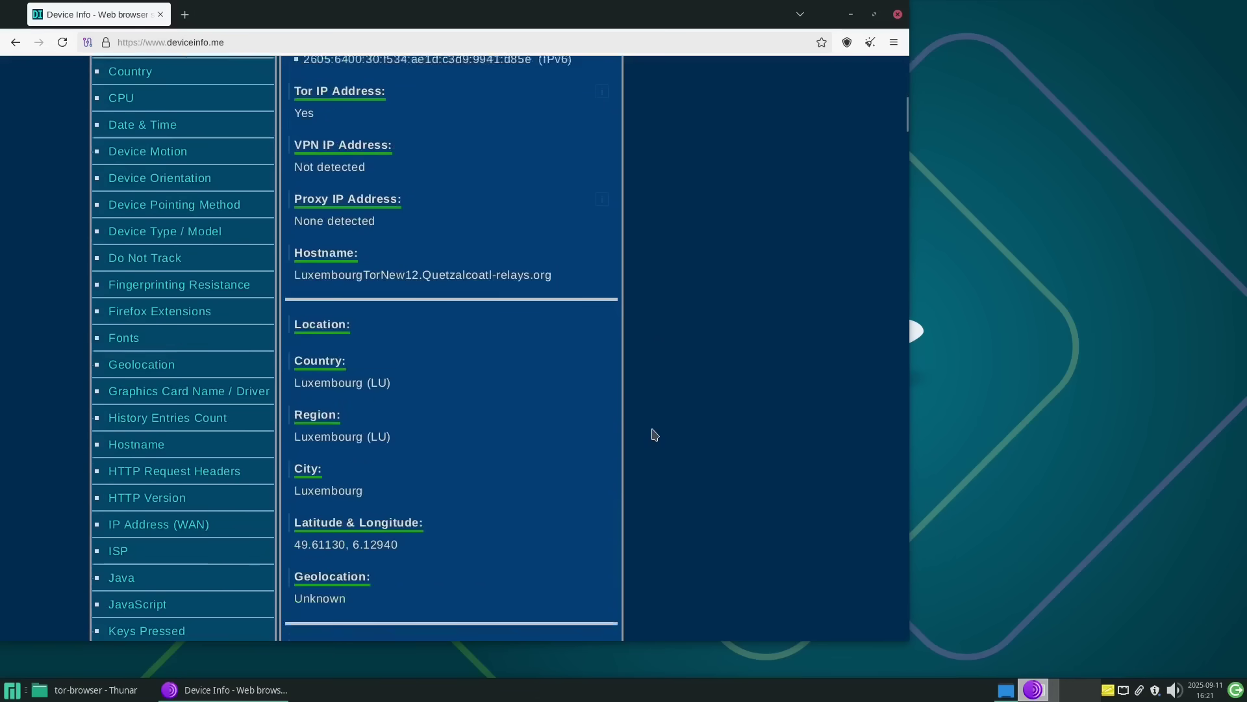
{"action": "scroll", "coordinate": [548, 415], "scroll_direction": "down", "scroll_amount": 11}
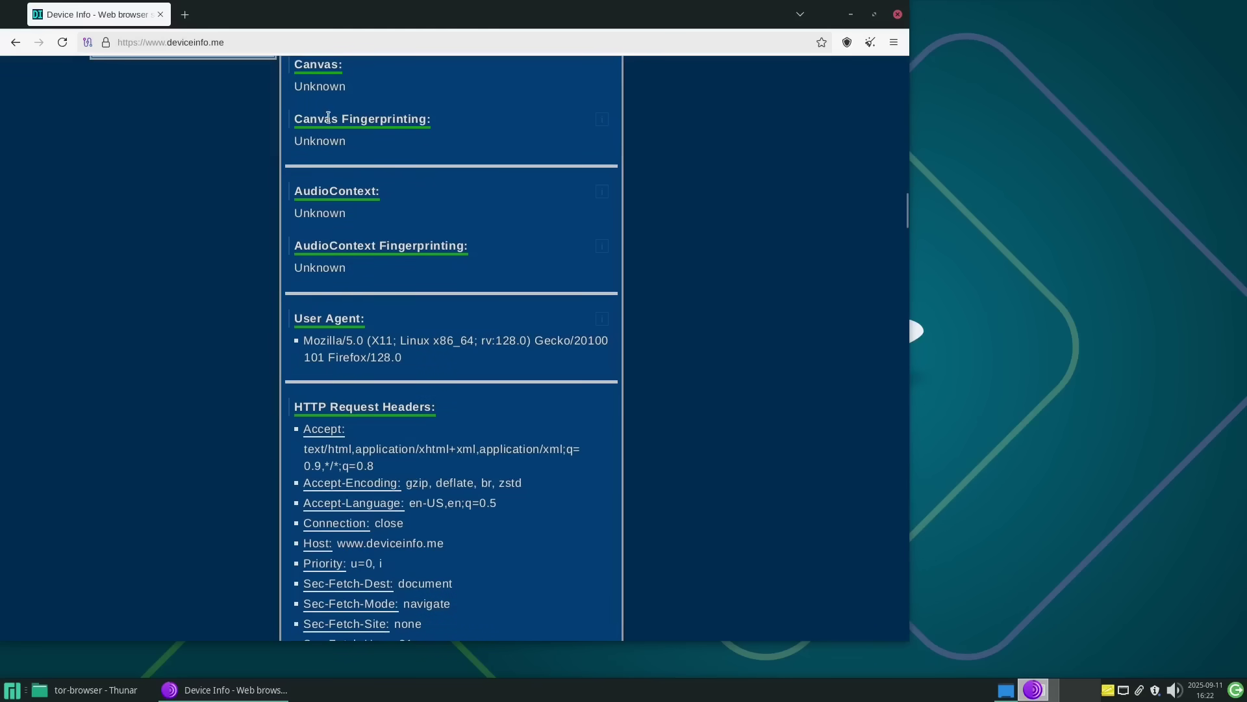
{"action": "scroll", "coordinate": [455, 390], "scroll_direction": "up", "scroll_amount": 10}
{"action": "scroll", "coordinate": [468, 430], "scroll_direction": "down", "scroll_amount": 7}
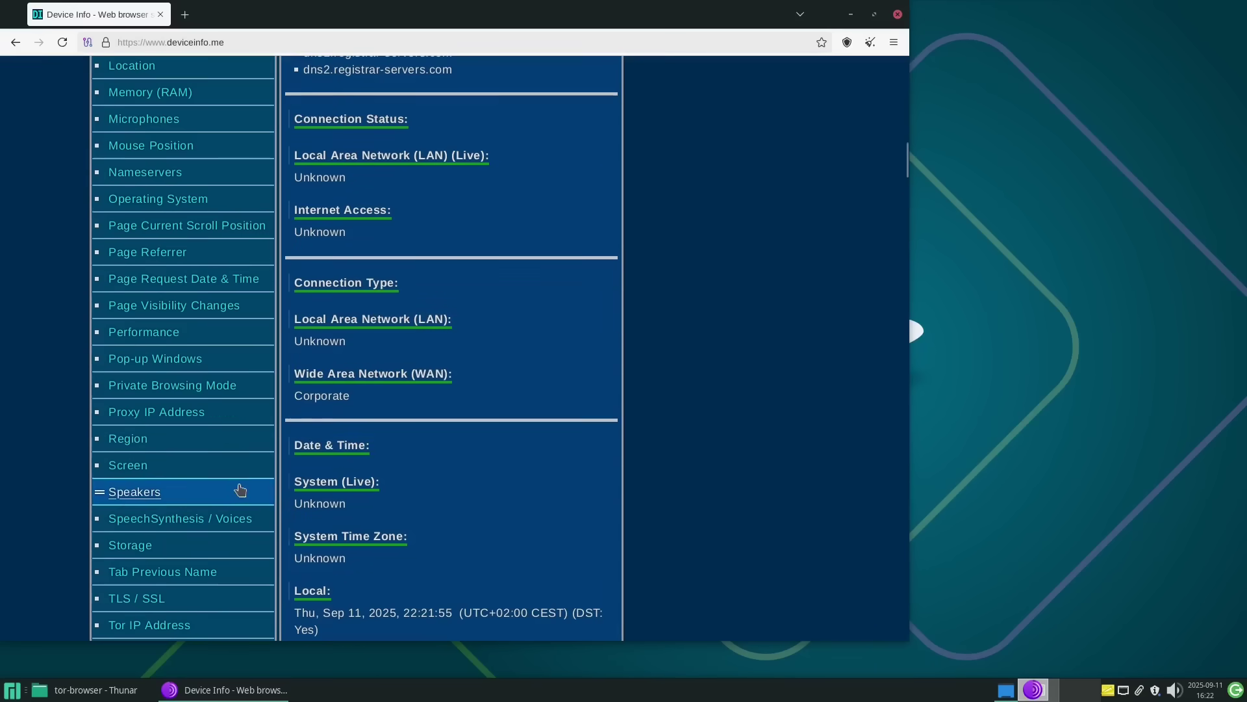
{"action": "left_click", "coordinate": [138, 385]}
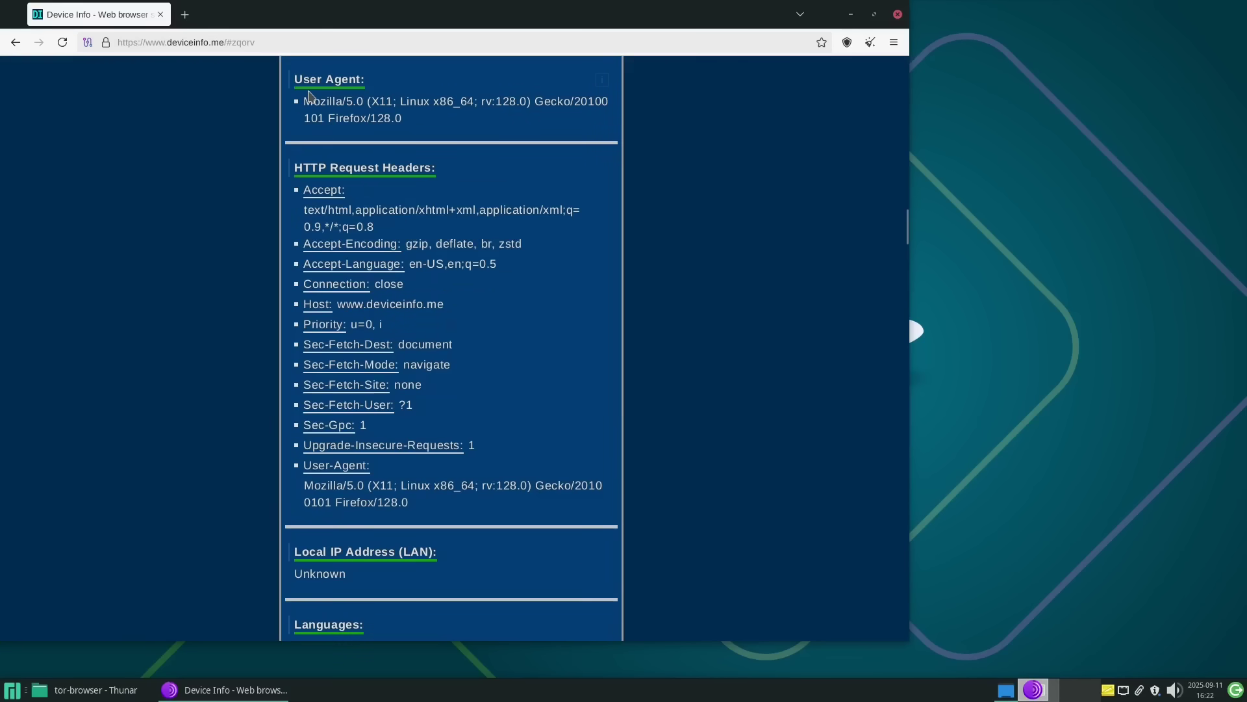
- Open about:config in a new tab and accept the risk warning
{"action": "left_click", "coordinate": [185, 14]}
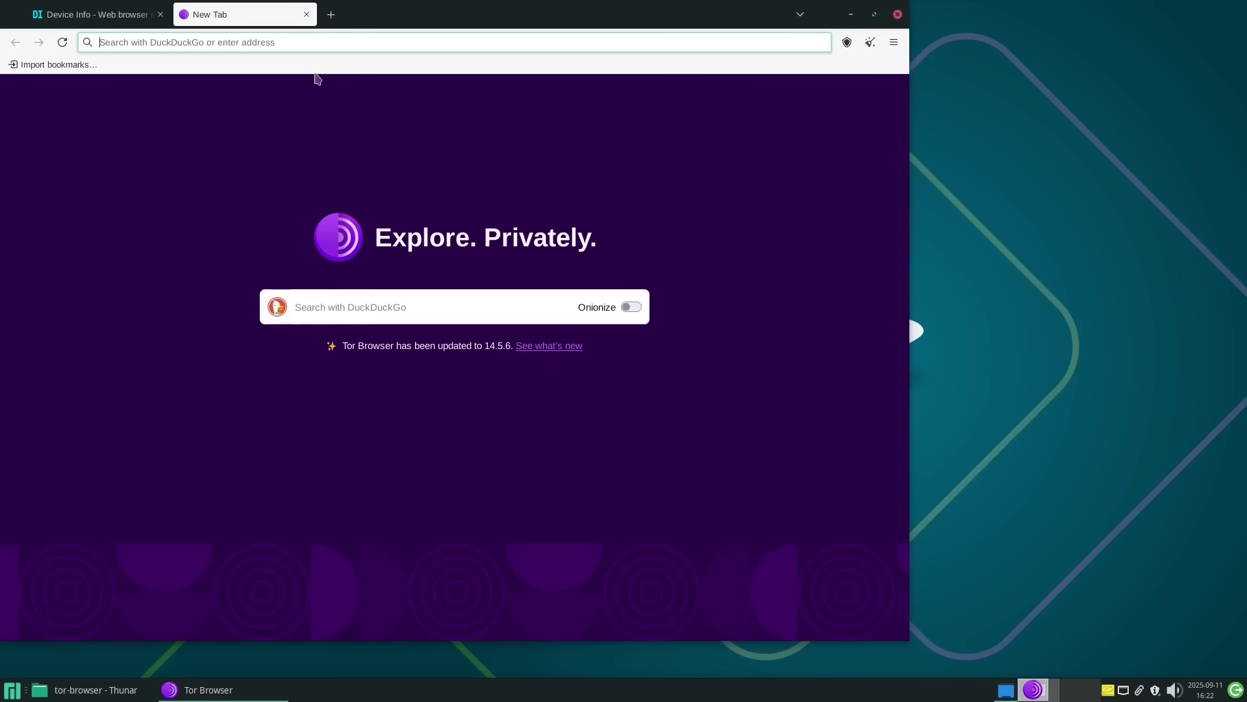
{"action": "type", "text": "about:config"}
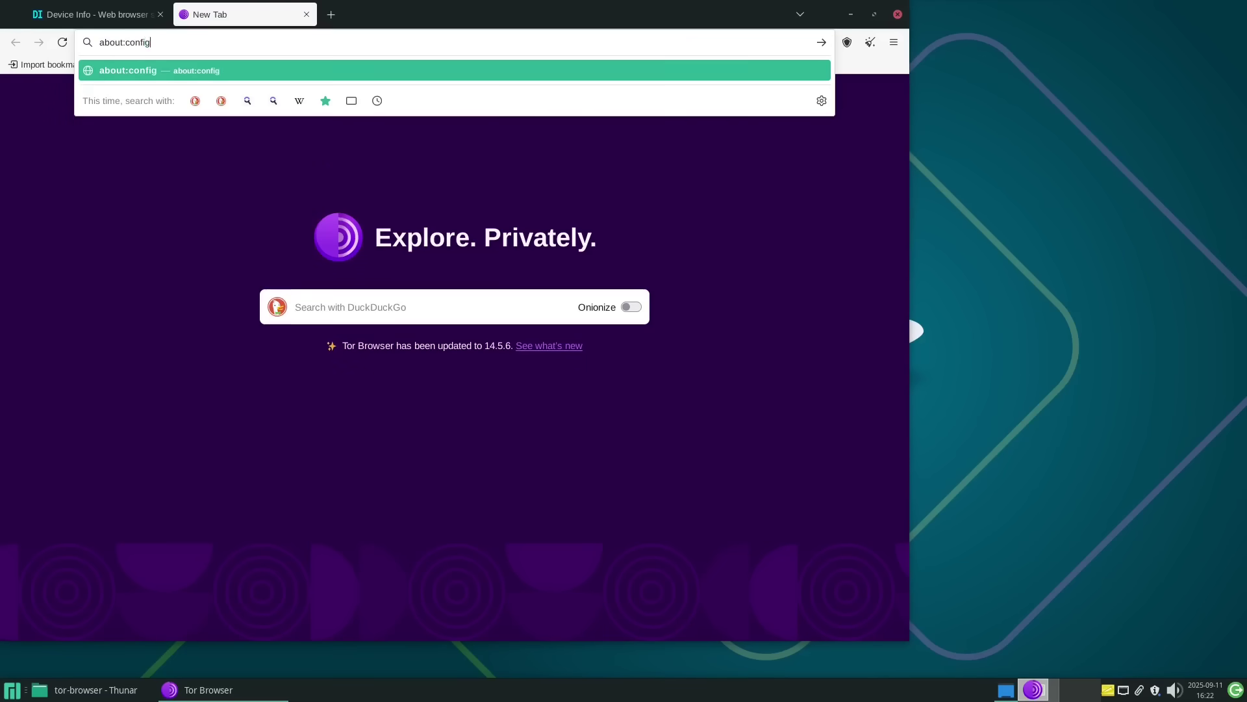
{"action": "key", "text": "Return"}
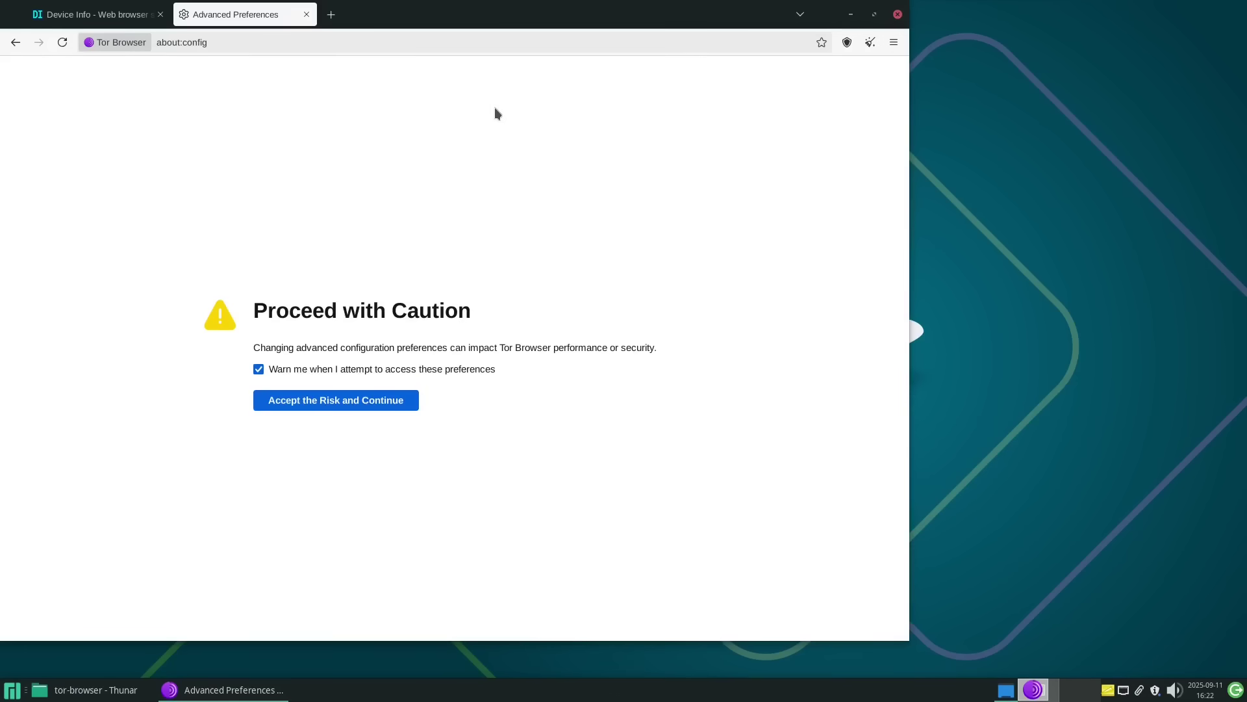
{"action": "left_click", "coordinate": [371, 398]}
- Copy the spoofOsInUserAgentHeader preference name from the note and paste it into the preference search
{"action": "left_click", "coordinate": [1108, 690]}
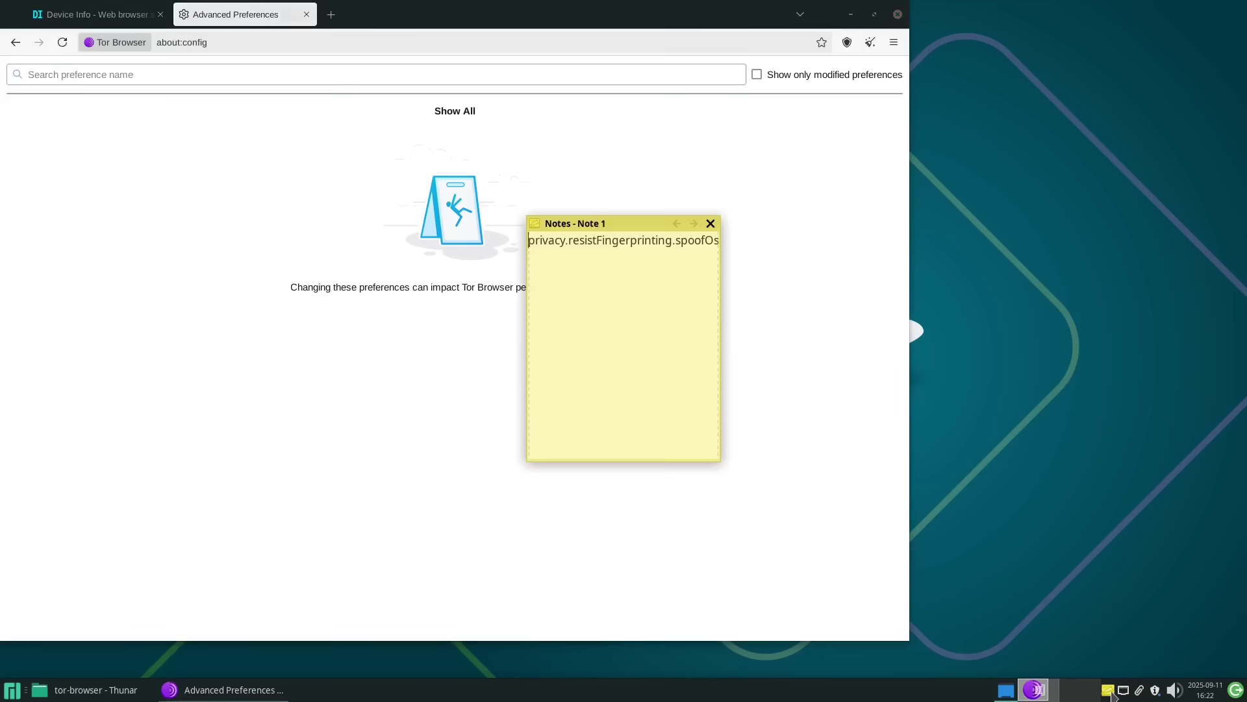
{"action": "triple_click", "coordinate": [670, 241]}
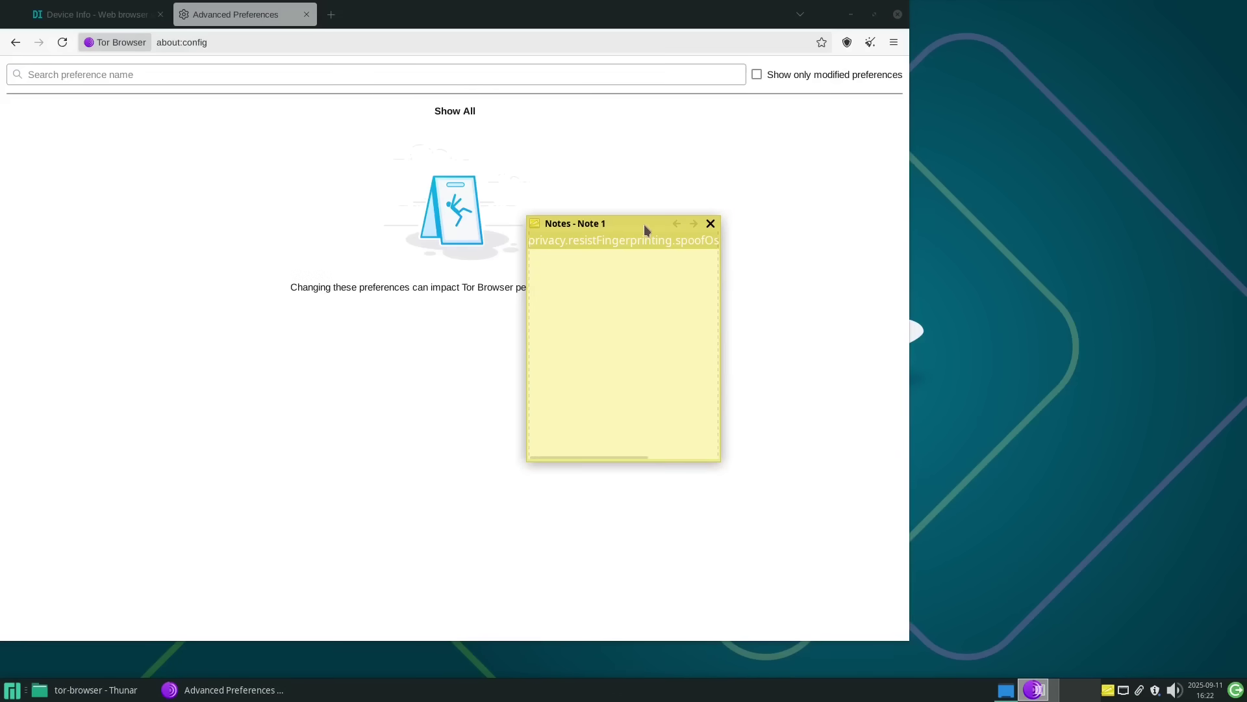
{"action": "left_click_drag", "start_coordinate": [649, 217], "coordinate": [648, 440]}
{"action": "left_click", "coordinate": [423, 168]}
{"action": "left_click", "coordinate": [356, 76]}
{"action": "type", "text": "privacy.resistFingerprinting.spoofOsInUserAgentHeader"}
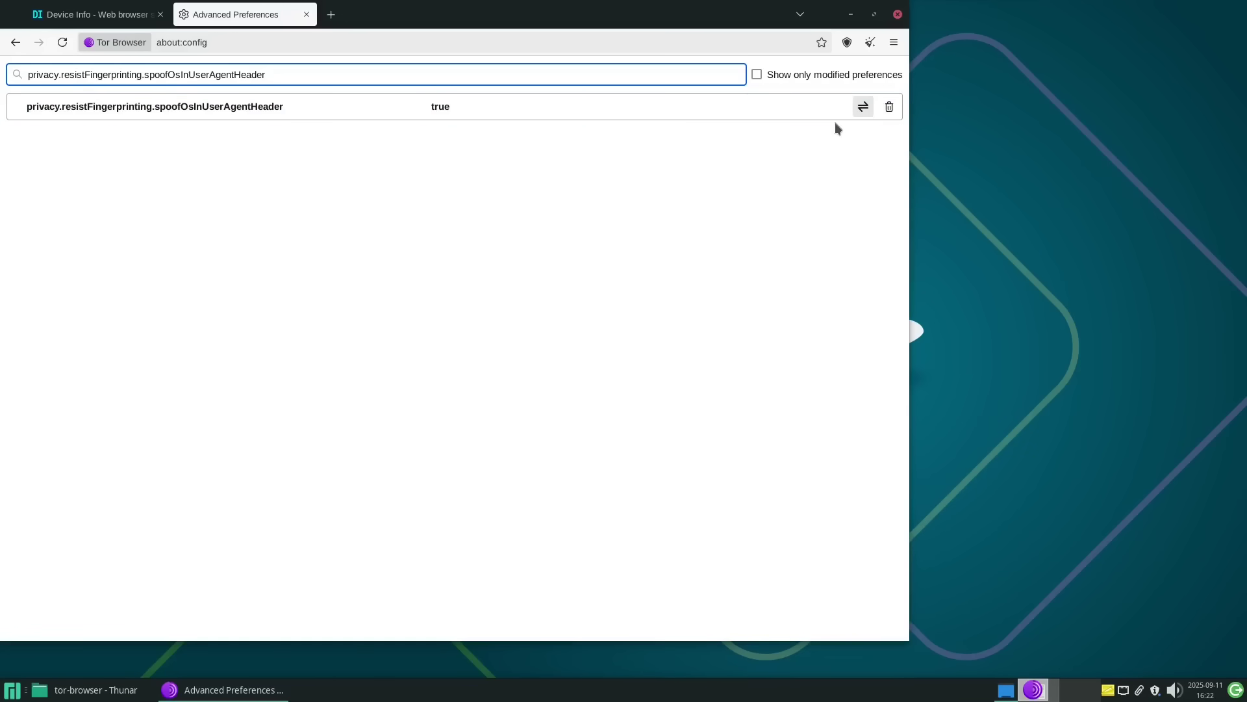
{"action": "key", "text": "ctrl+Page_Up"}
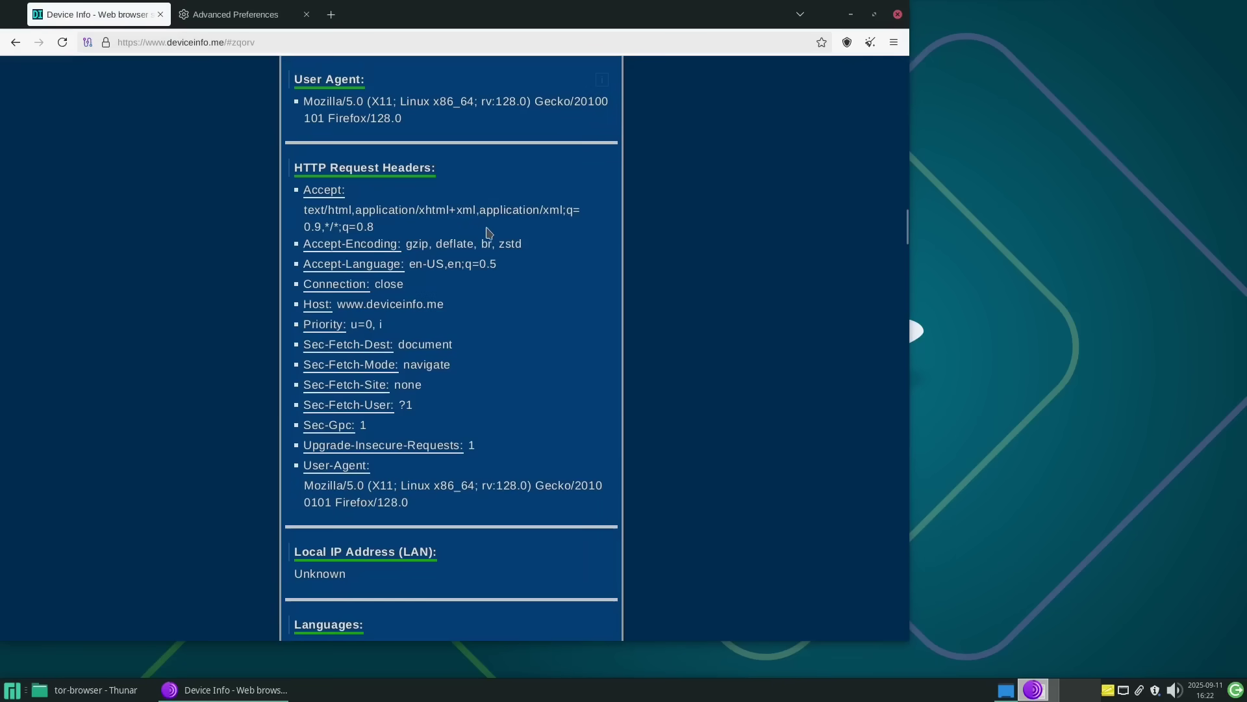
{"action": "scroll", "coordinate": [512, 325], "scroll_direction": "up", "scroll_amount": 4}
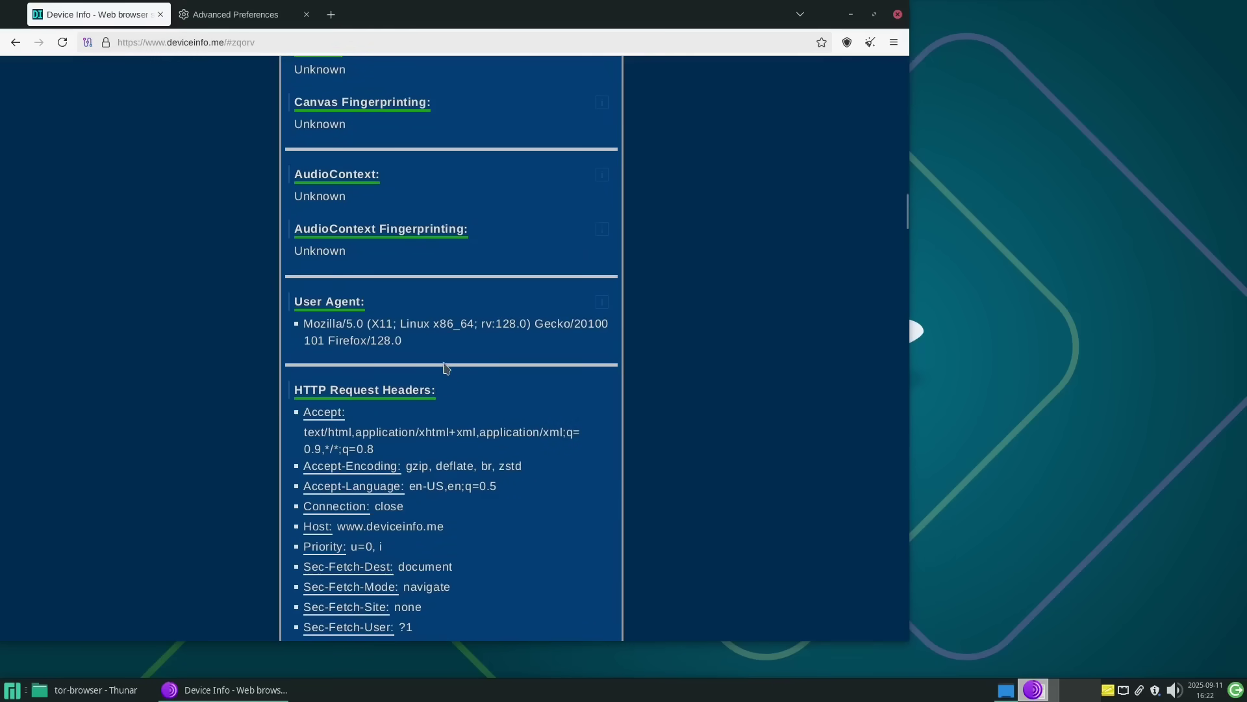
{"action": "scroll", "coordinate": [447, 372], "scroll_direction": "up", "scroll_amount": 20}
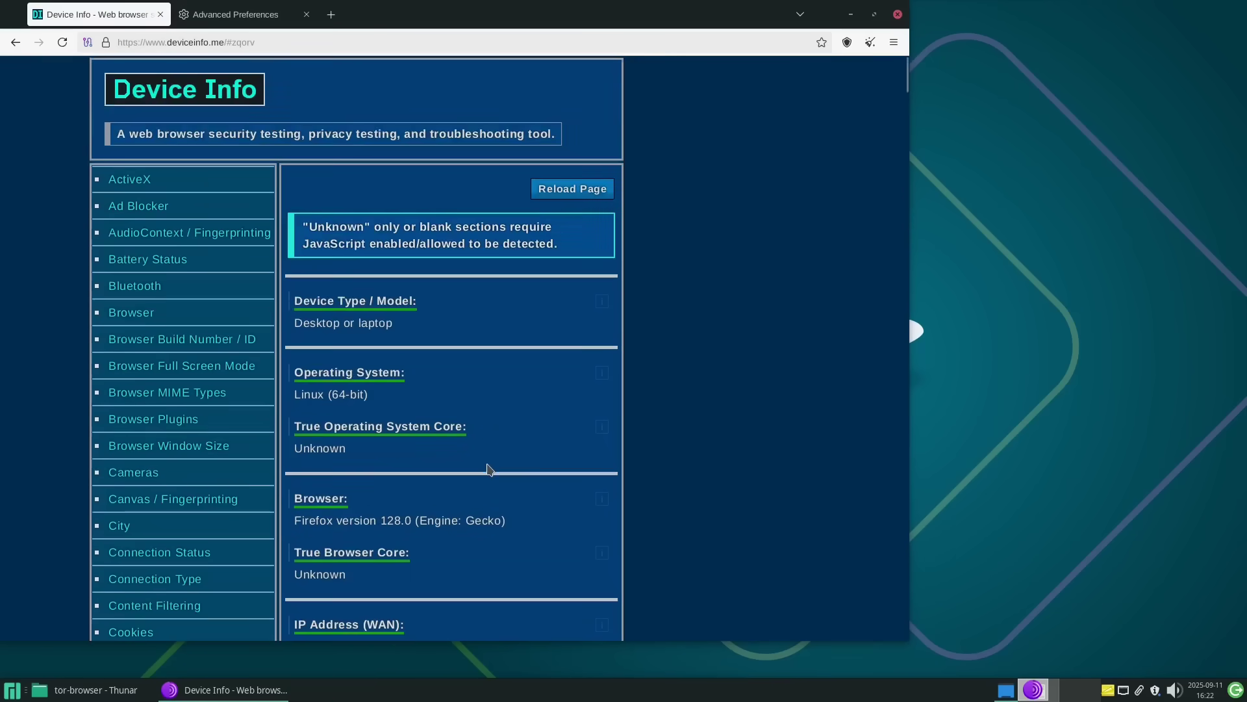
{"action": "key", "text": "ctrl+Page_Down"}
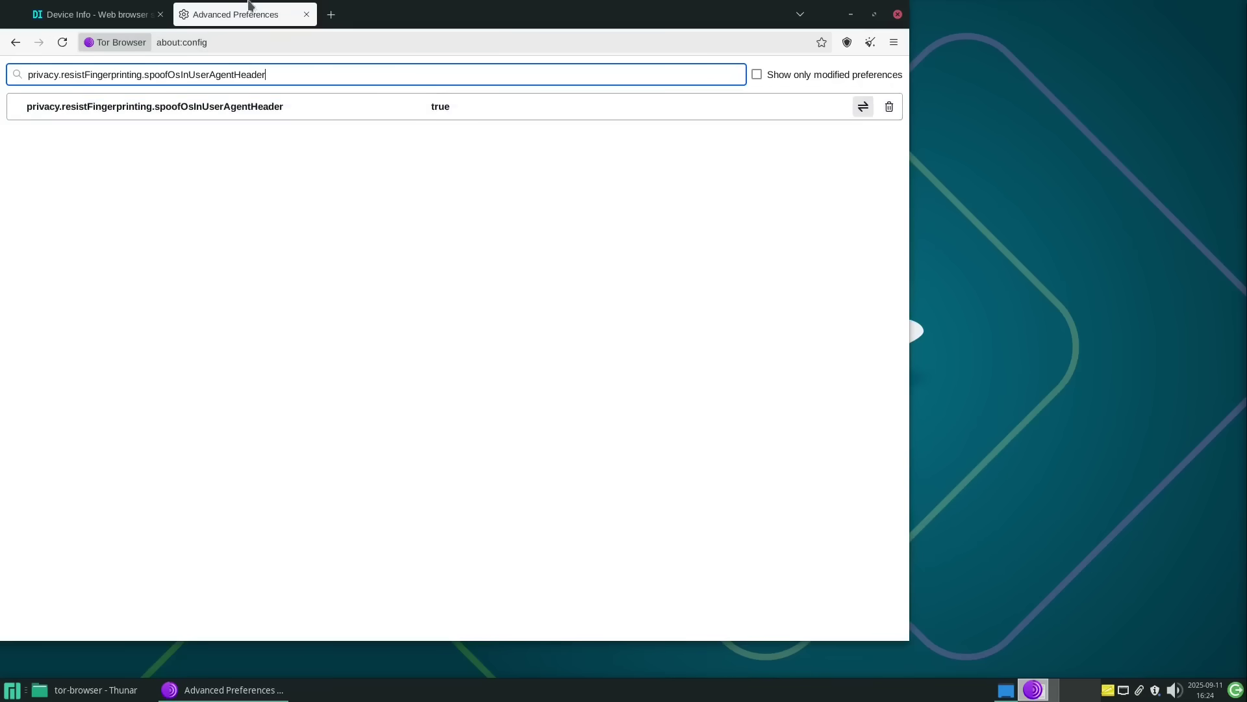
- On the Device Info tab, jump to User Agent and select the Linux x86_64 user-agent string
{"action": "left_click", "coordinate": [98, 14]}
{"action": "scroll", "coordinate": [490, 356], "scroll_direction": "down", "scroll_amount": 15}
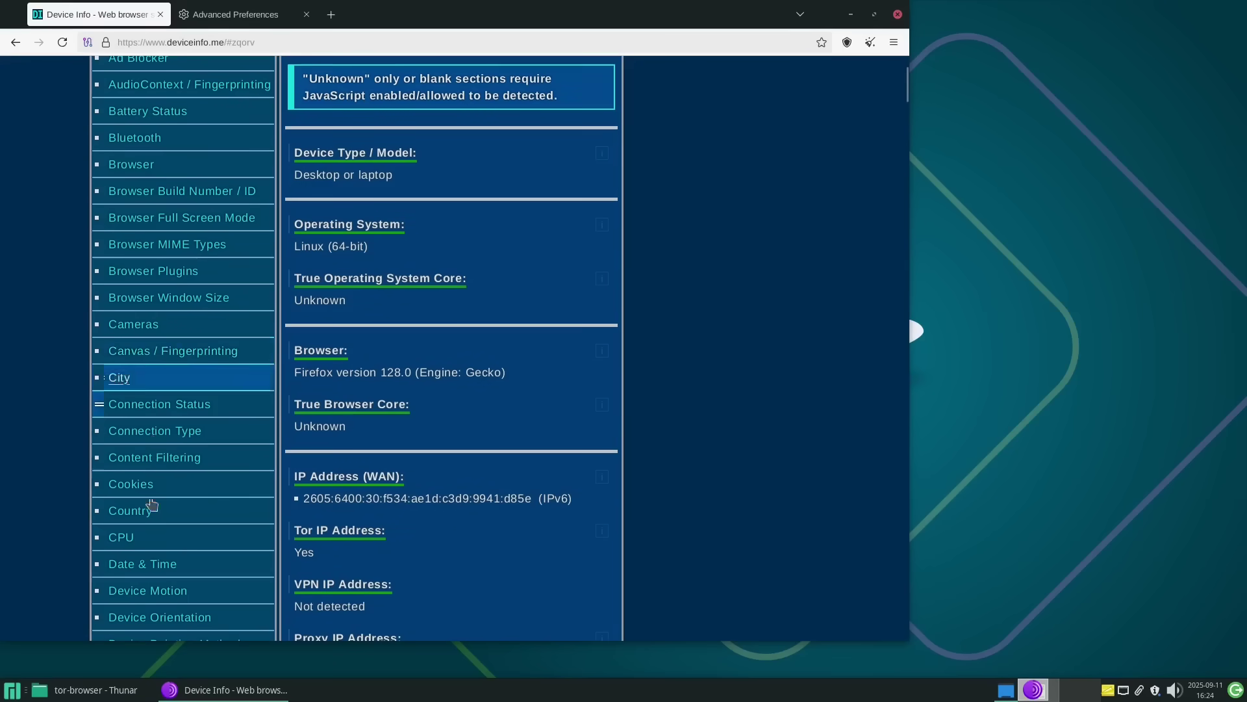
{"action": "scroll", "coordinate": [182, 463], "scroll_direction": "down", "scroll_amount": 10}
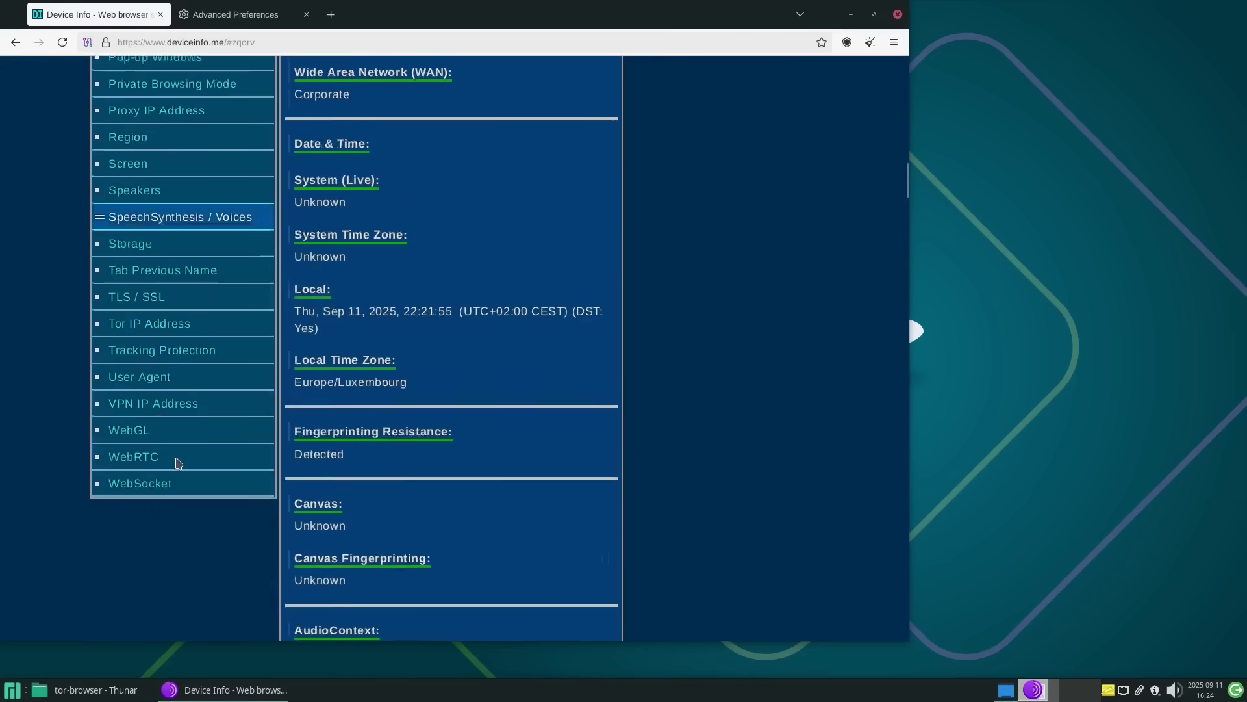
{"action": "left_click", "coordinate": [163, 315]}
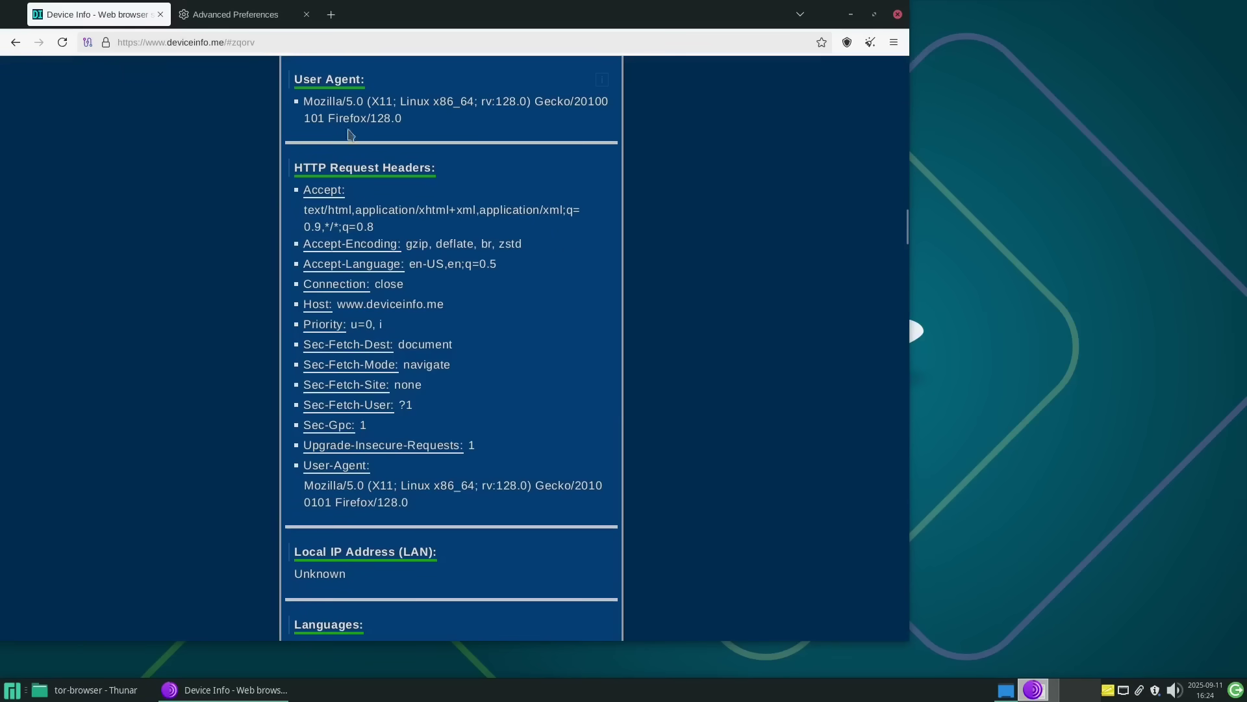
{"action": "left_click_drag", "start_coordinate": [313, 100], "coordinate": [519, 101]}
{"action": "left_click", "coordinate": [520, 101]}
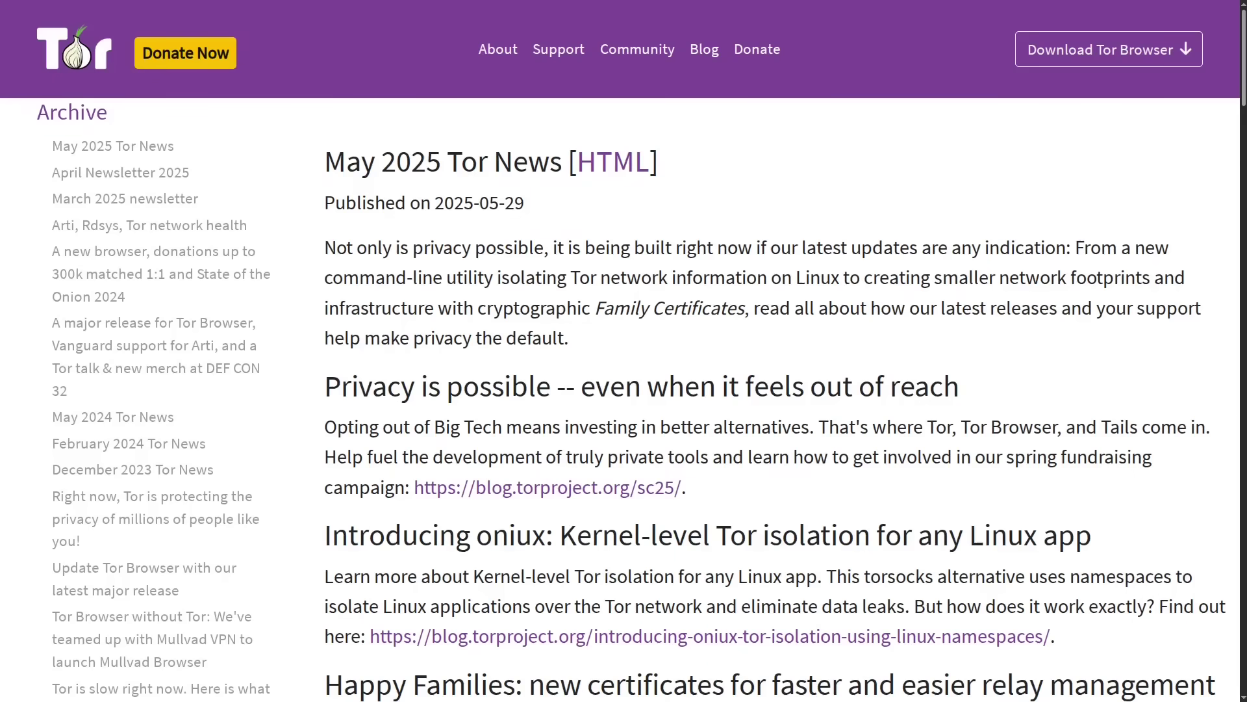
- Scroll the May 2025 Tor News post down to the 'Quo vadis OS Spoofing?' section
{"action": "scroll", "coordinate": [624, 389], "scroll_direction": "down", "scroll_amount": 5}
{"action": "scroll", "coordinate": [624, 351], "scroll_direction": "down", "scroll_amount": 8}
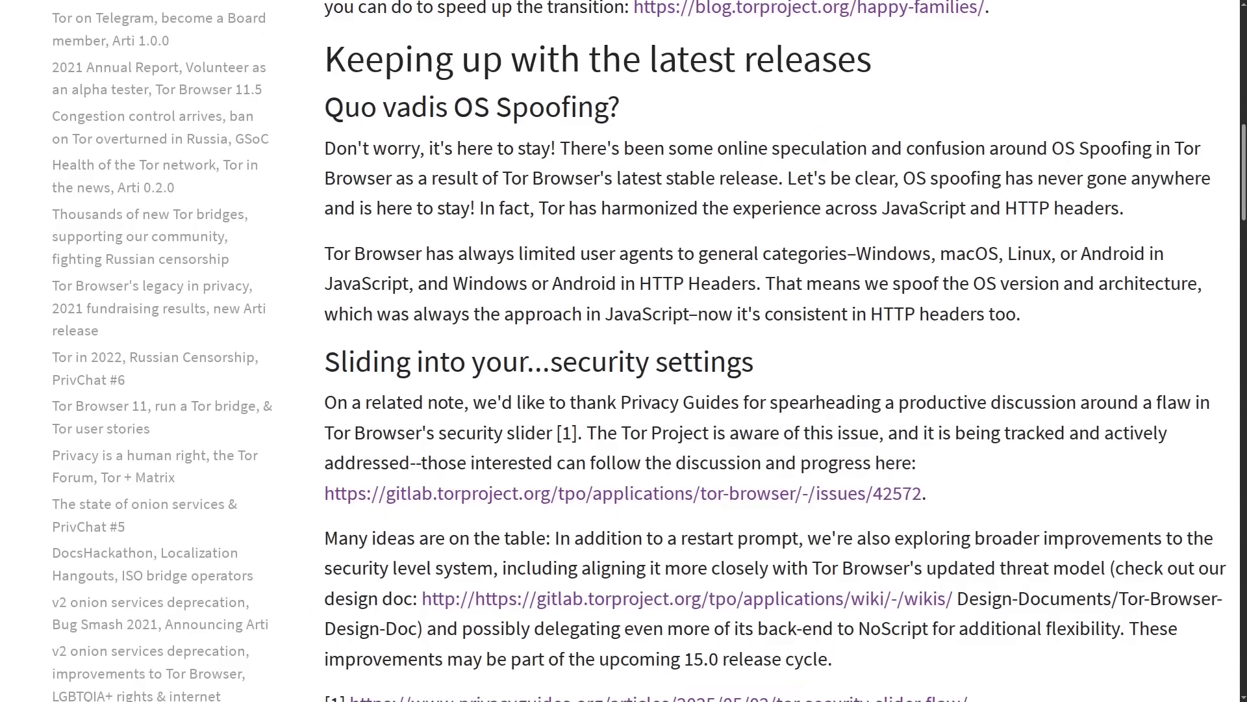
{"action": "scroll", "coordinate": [623, 351], "scroll_direction": "down", "scroll_amount": 1}
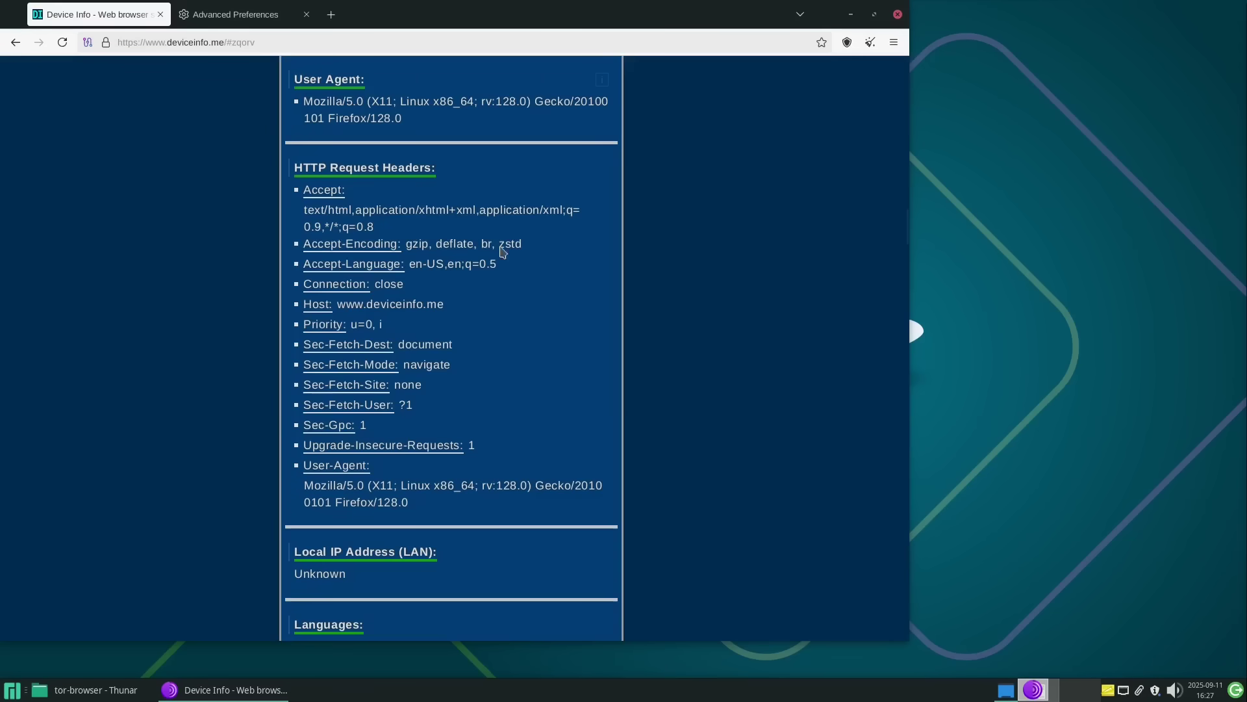
- Check the Advanced Preferences tab still shows spoofOsInUserAgentHeader true, and maximize the window
{"action": "left_click", "coordinate": [234, 14]}
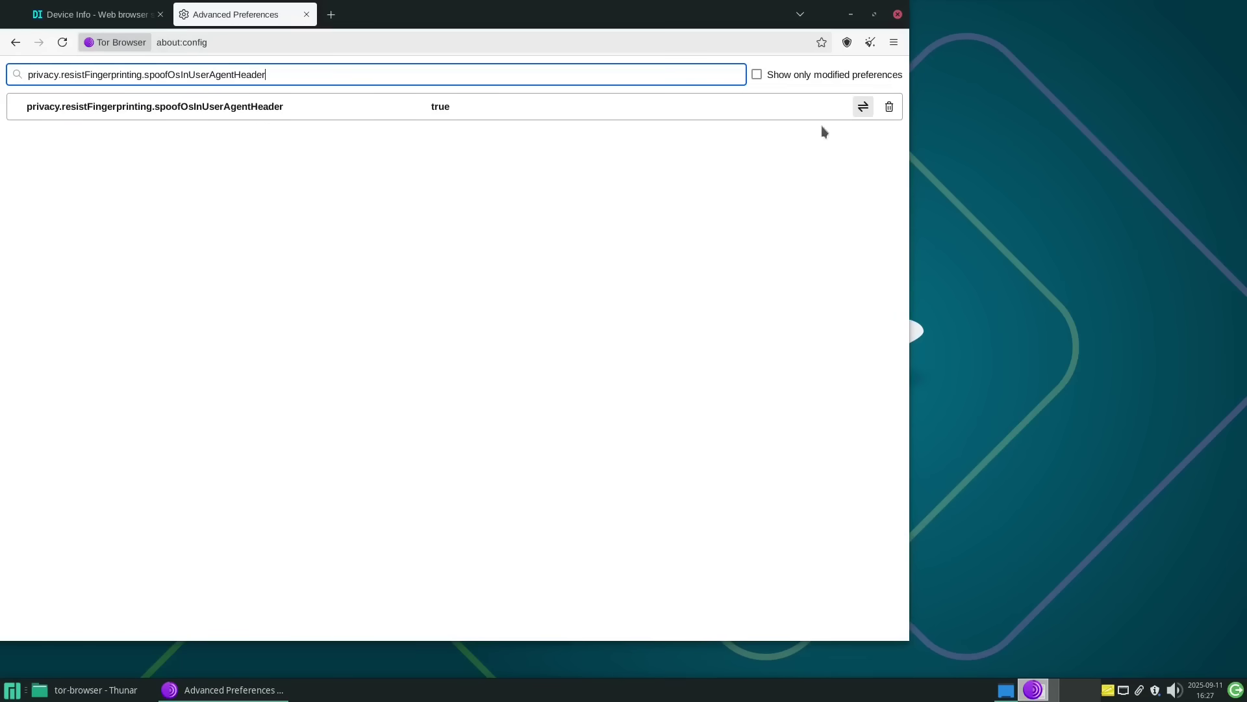
{"action": "left_click", "coordinate": [874, 14]}
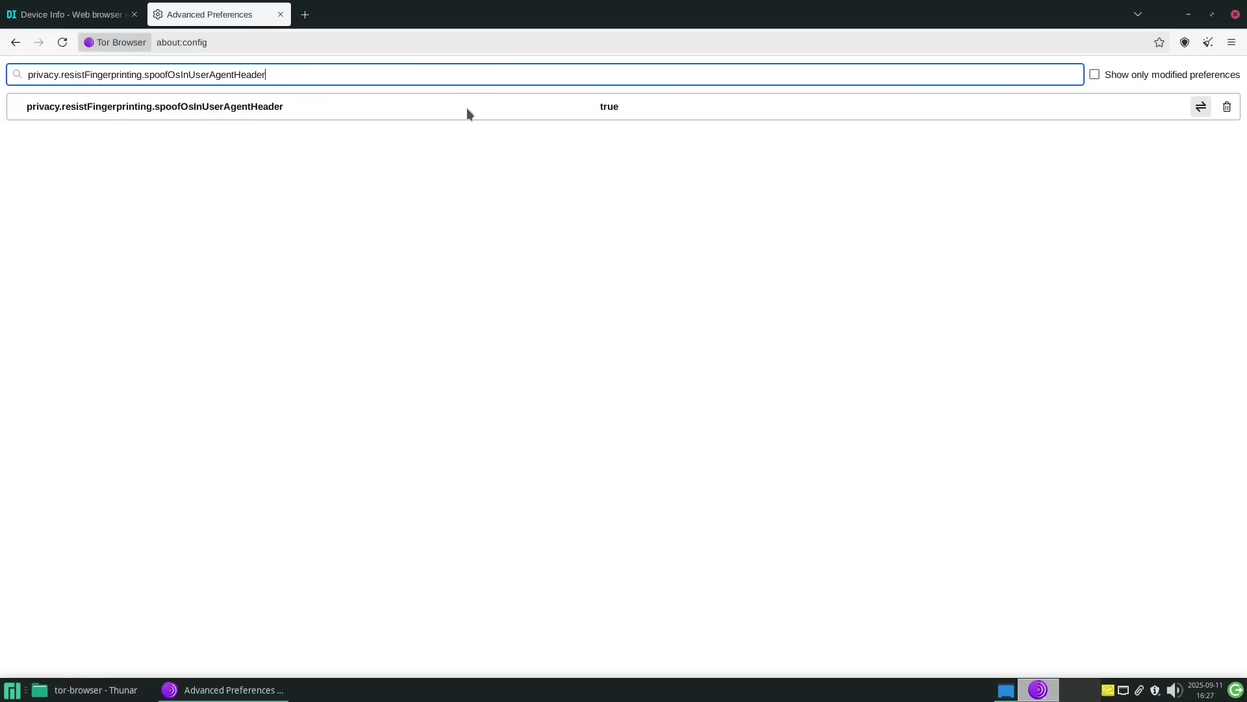
- Return to the Device Info page and scroll back up to its top
{"action": "left_click", "coordinate": [56, 14]}
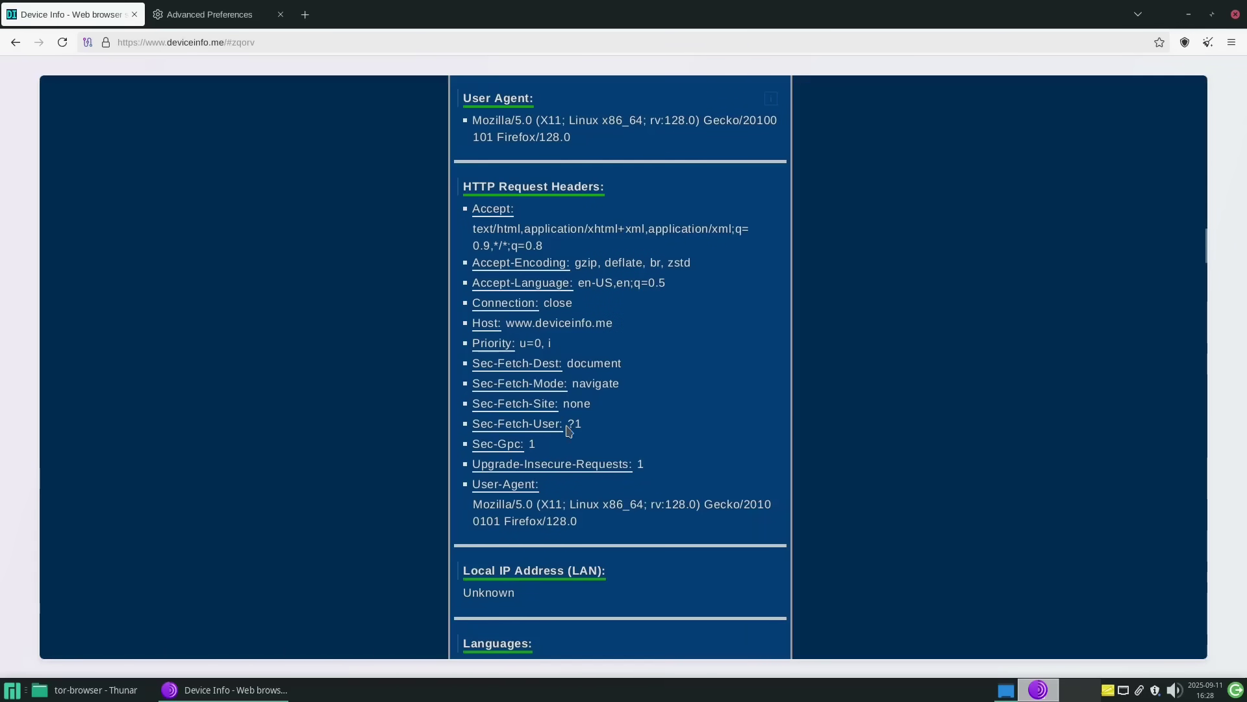
{"action": "scroll", "coordinate": [457, 364], "scroll_direction": "up", "scroll_amount": 10}
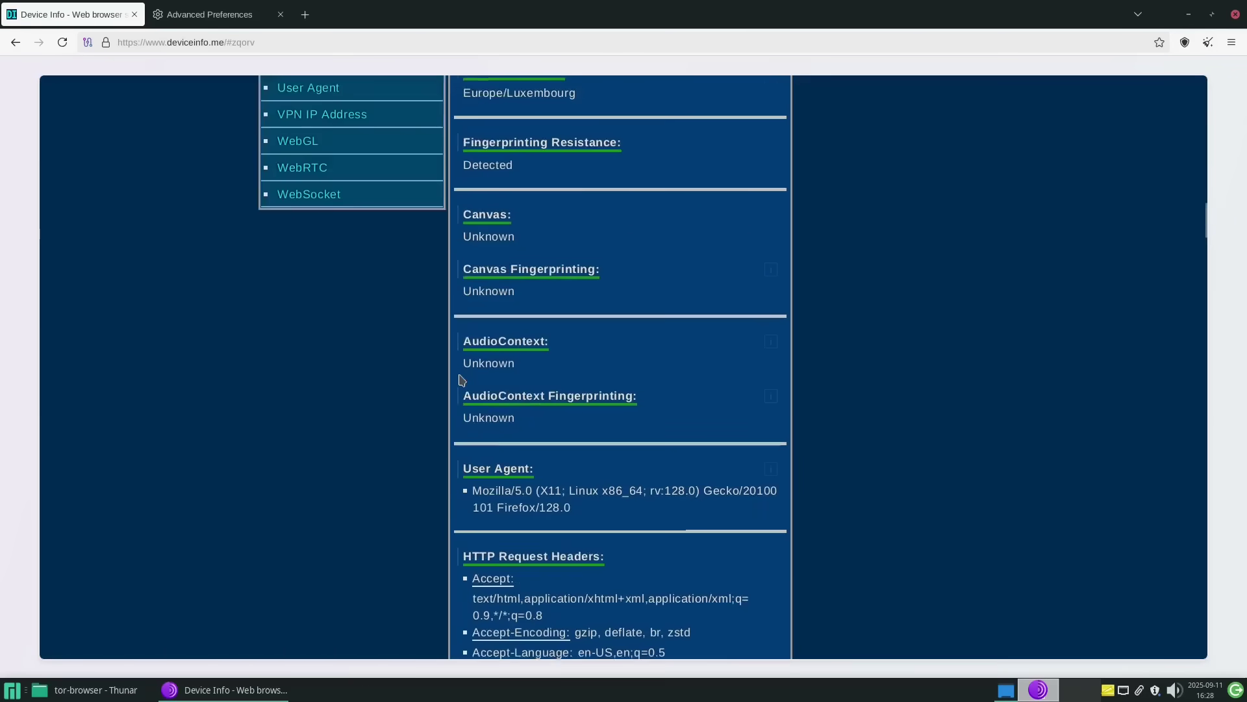
{"action": "scroll", "coordinate": [459, 378], "scroll_direction": "up", "scroll_amount": 1}
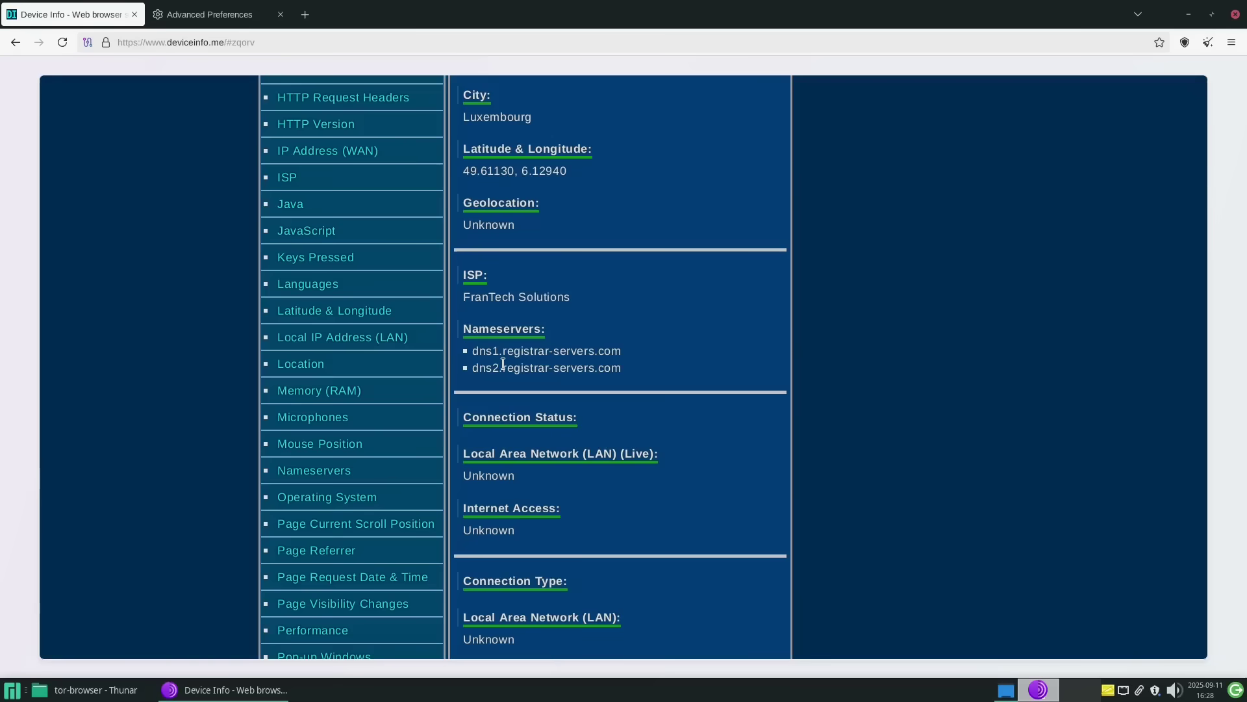
{"action": "scroll", "coordinate": [481, 351], "scroll_direction": "up", "scroll_amount": 15}
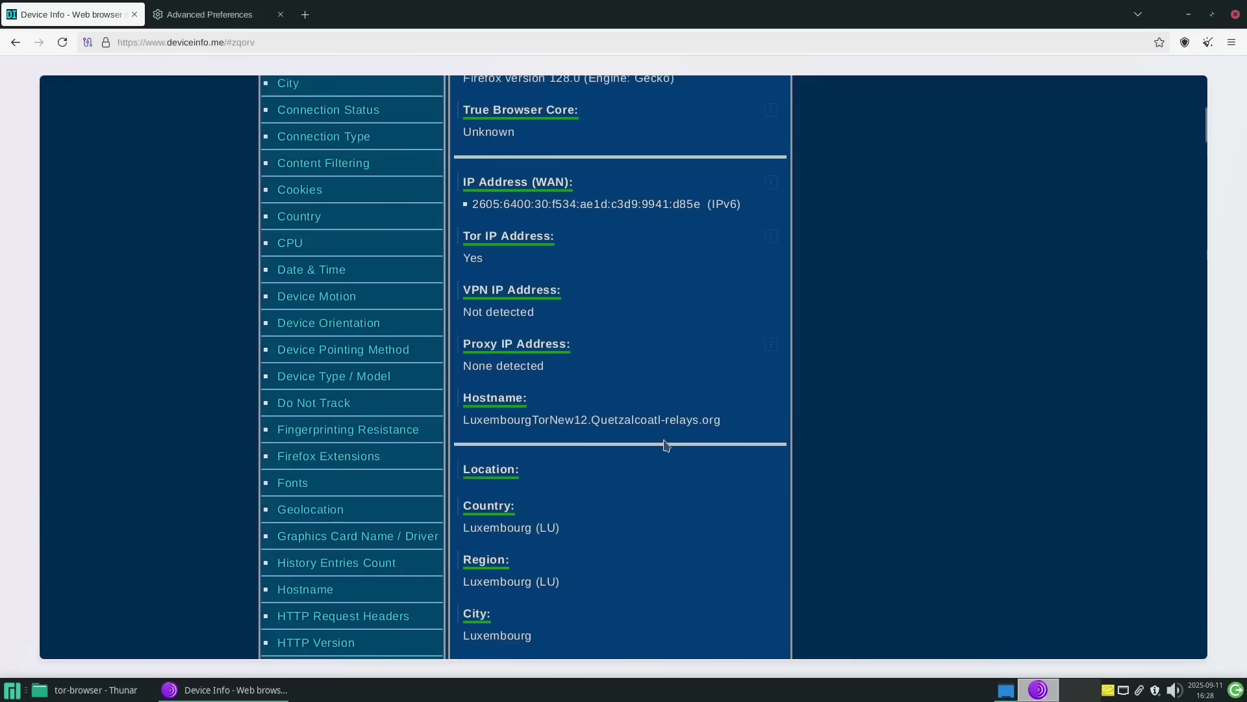